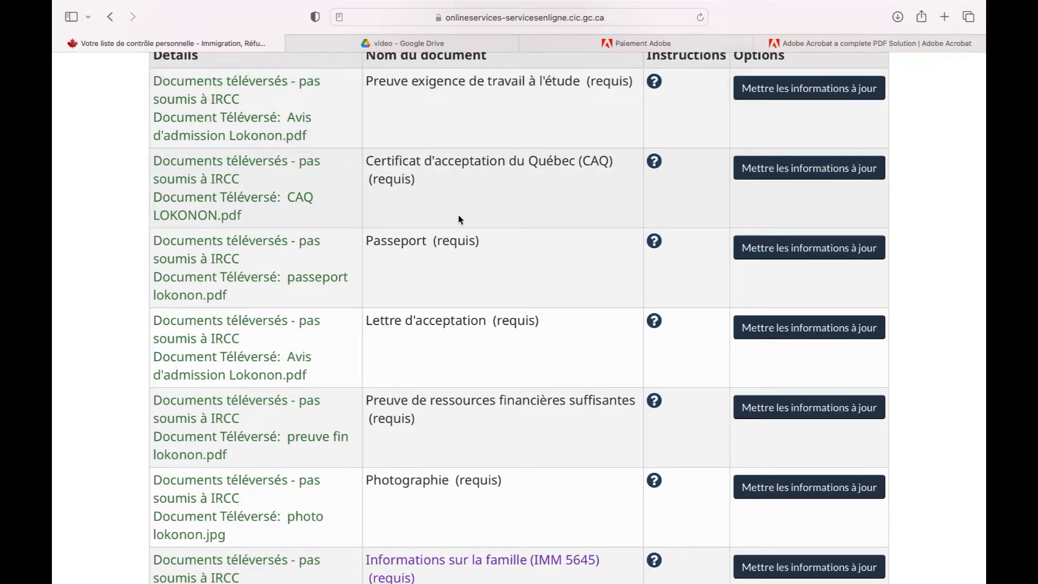
Download the linked IMM 5645 family form and open imm5645f-8.pdf from Safari's Downloads
scroll(459, 220, down, 5)
scroll(459, 220, down, 3)
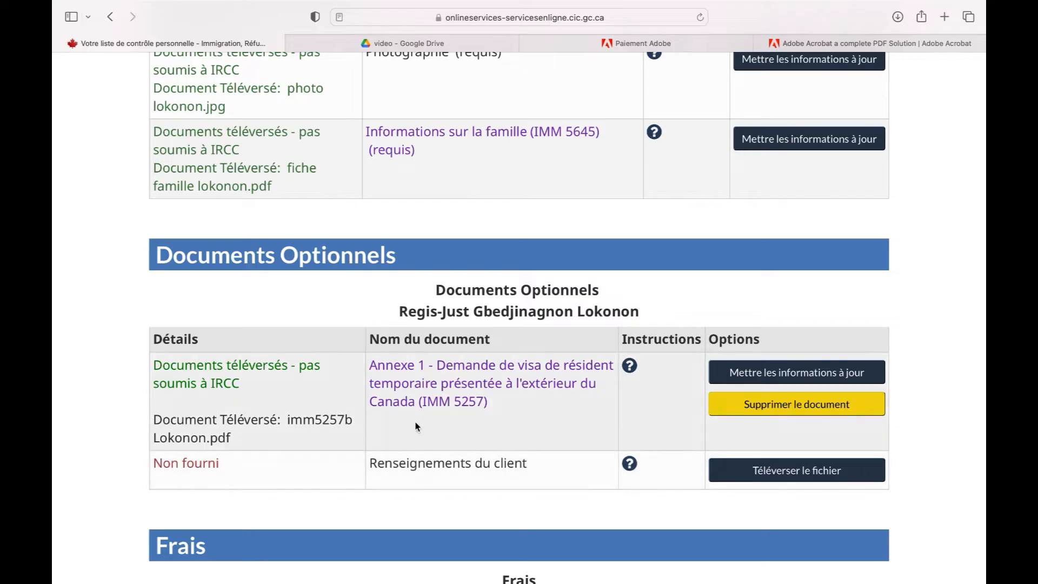
scroll(515, 287, up, 2)
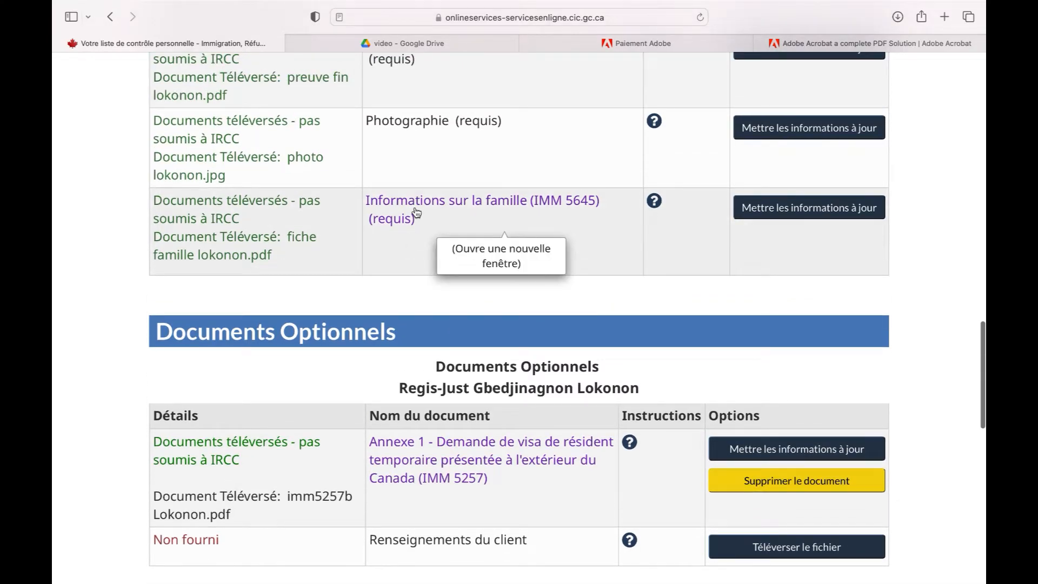
right_click(457, 209)
click(501, 262)
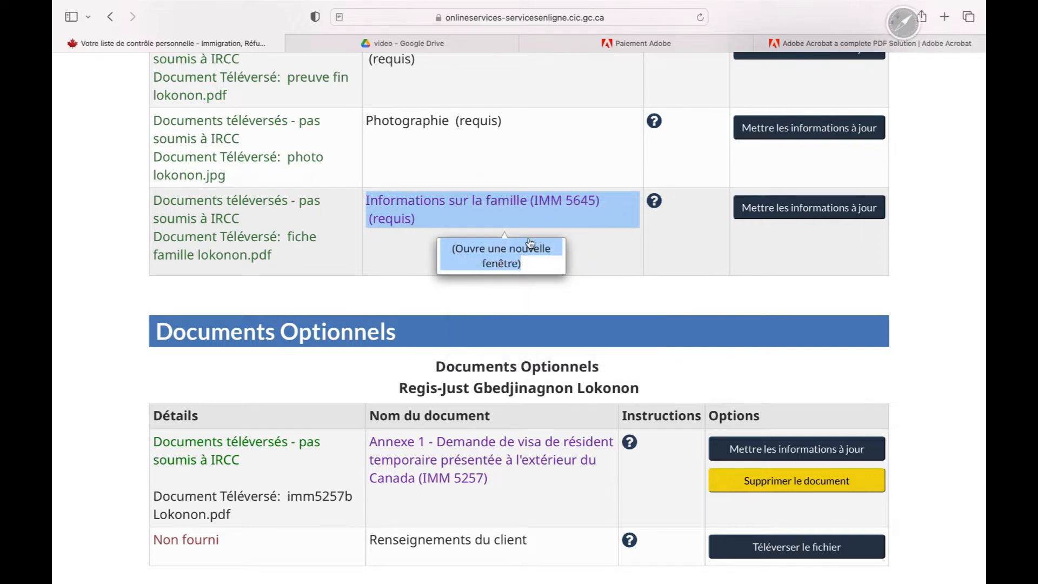
click(897, 17)
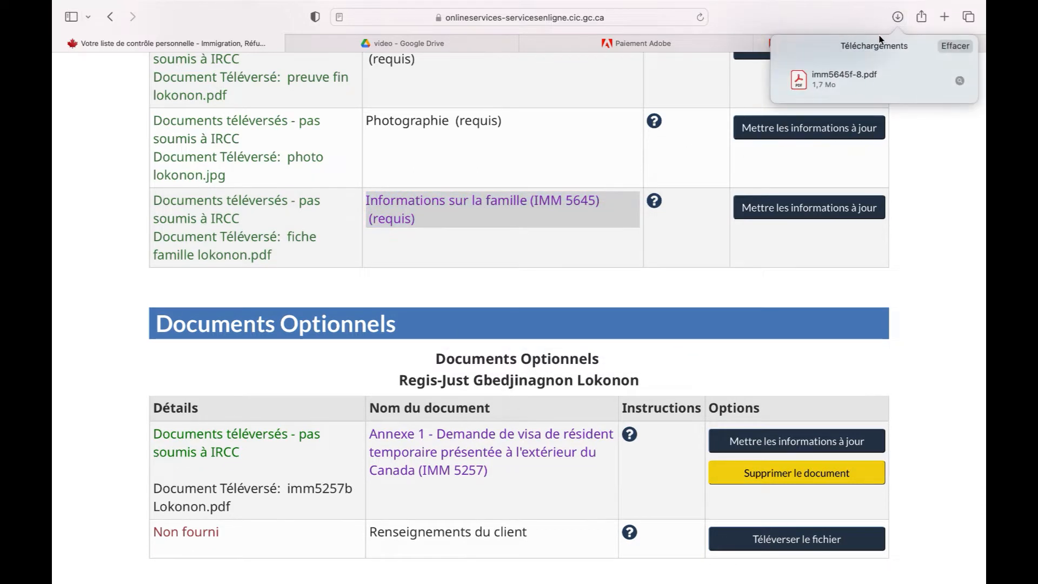
double_click(848, 76)
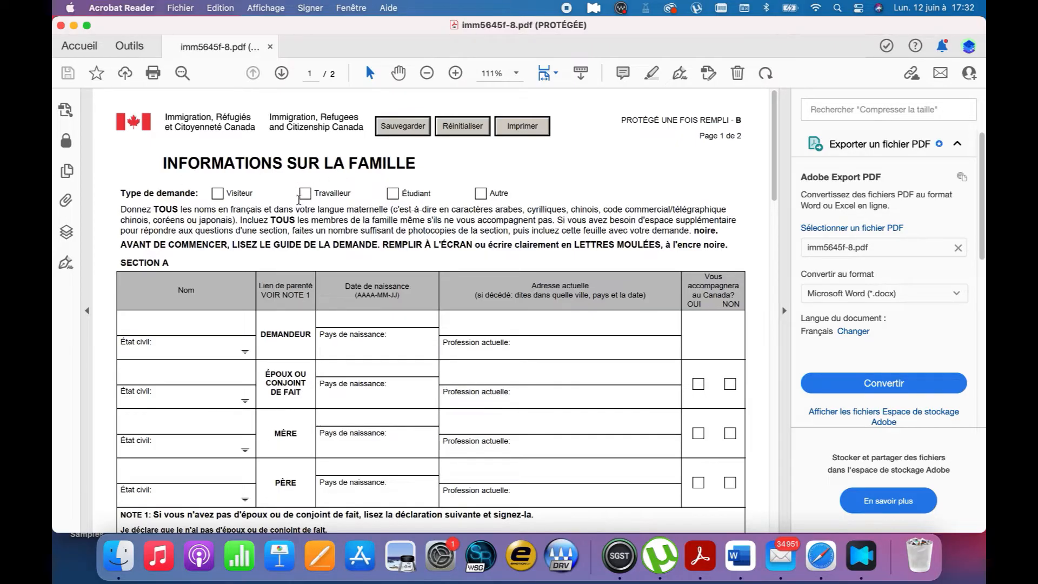
Check Étudiant, enter the applicant's name and set the marital status to Célibataire
click(393, 195)
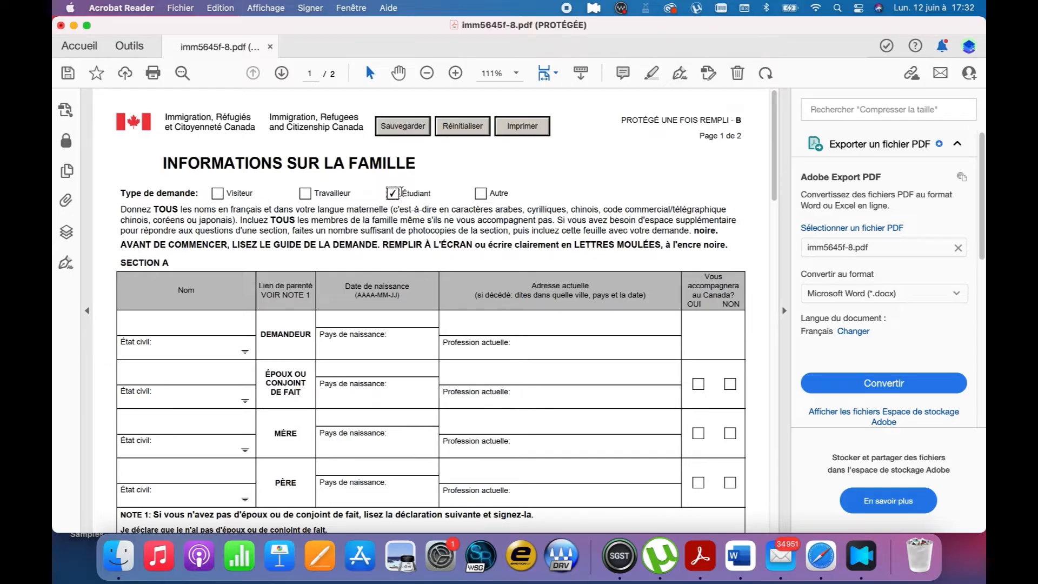
click(198, 324)
drag(261, 335, 302, 336)
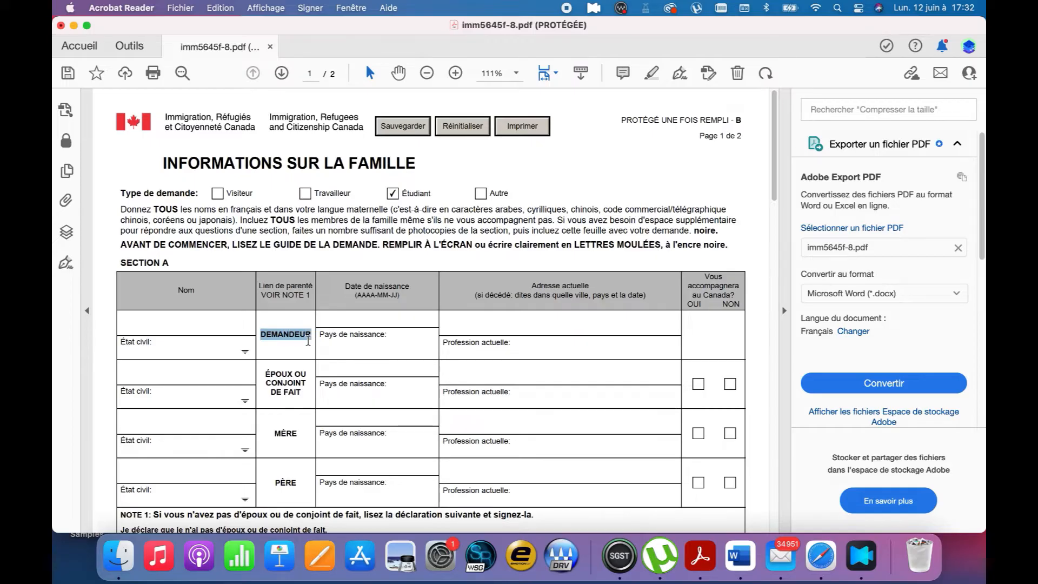
click(226, 322)
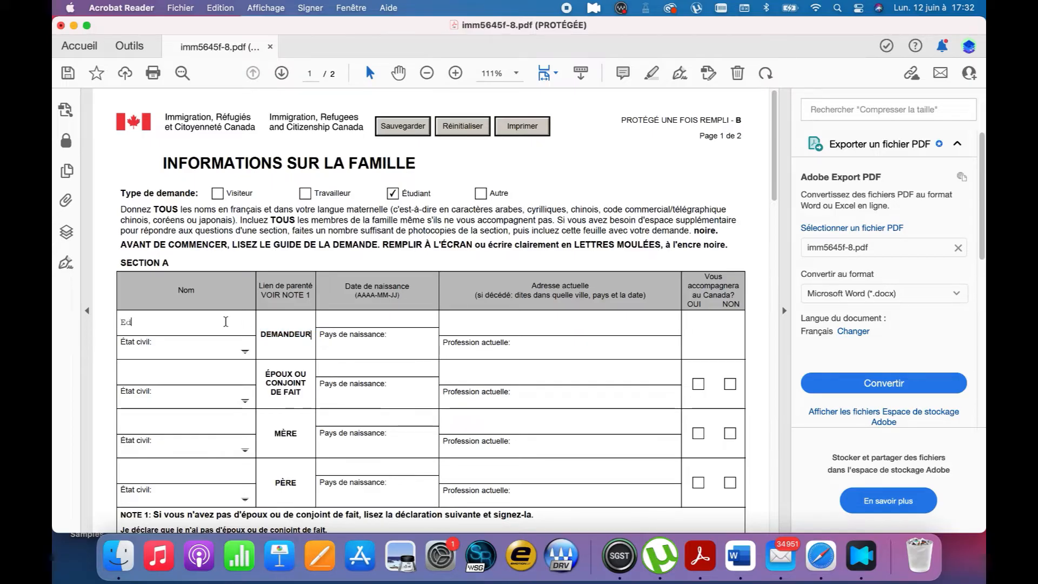
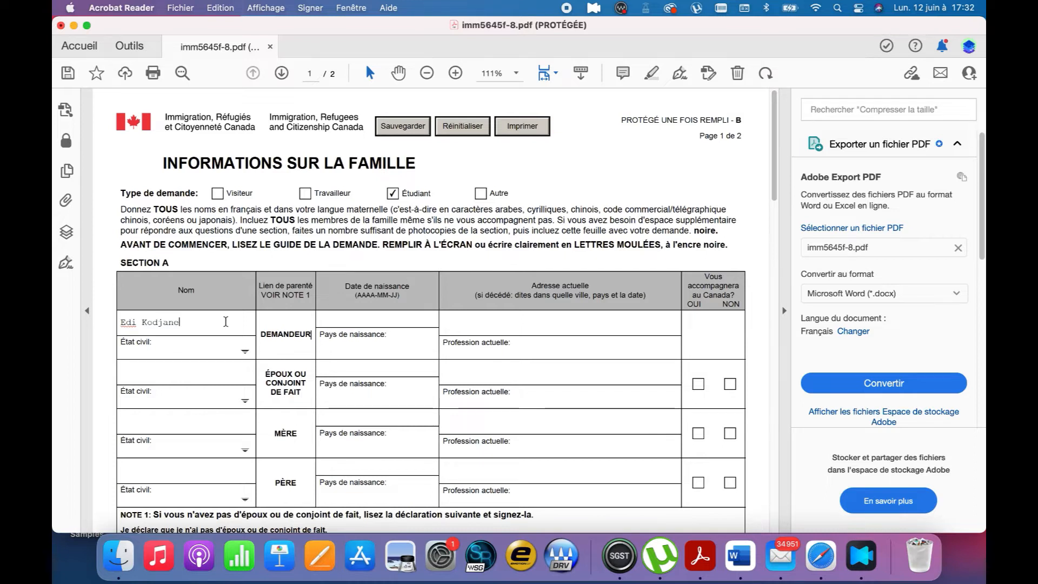
click(245, 352)
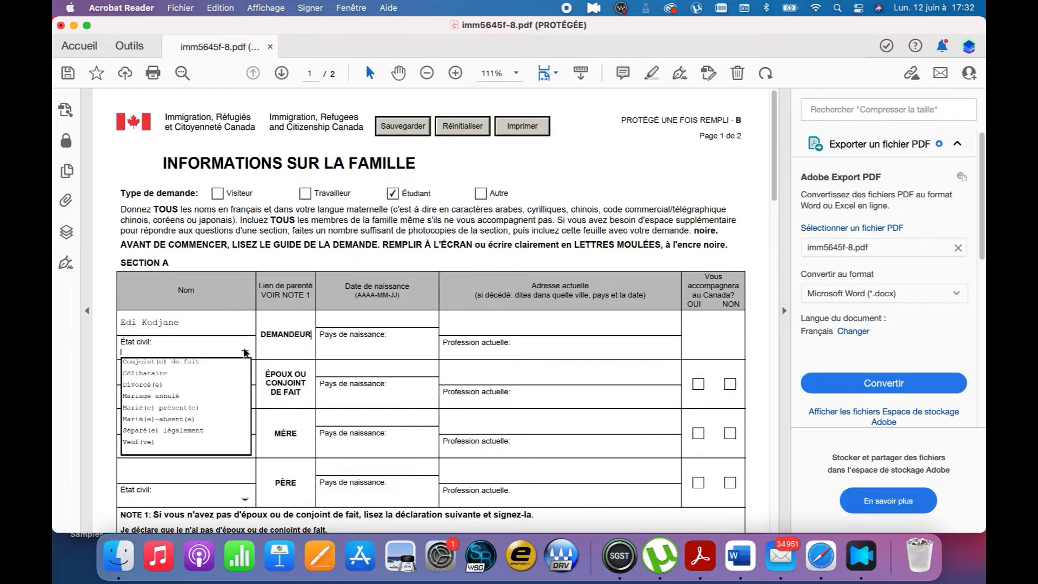
click(163, 373)
Enter the applicant's birth date and start typing Côte d'Ivoire as the country of birth
click(371, 319)
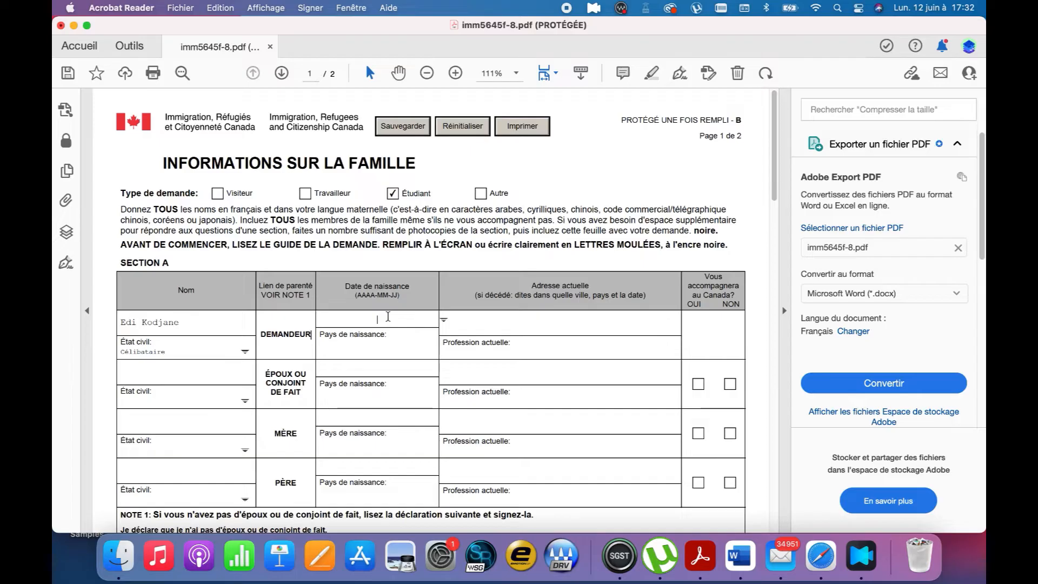
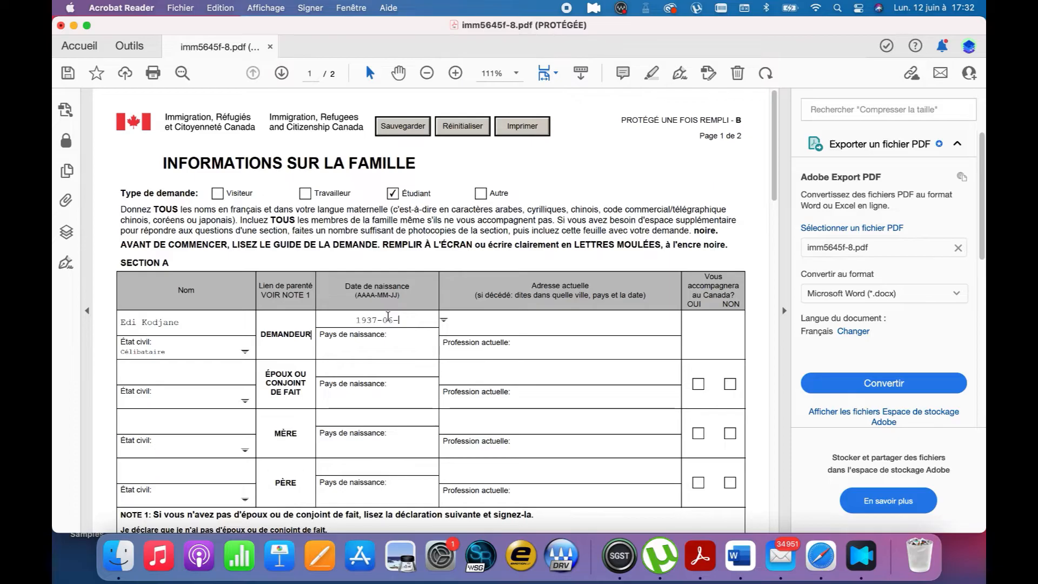
click(376, 345)
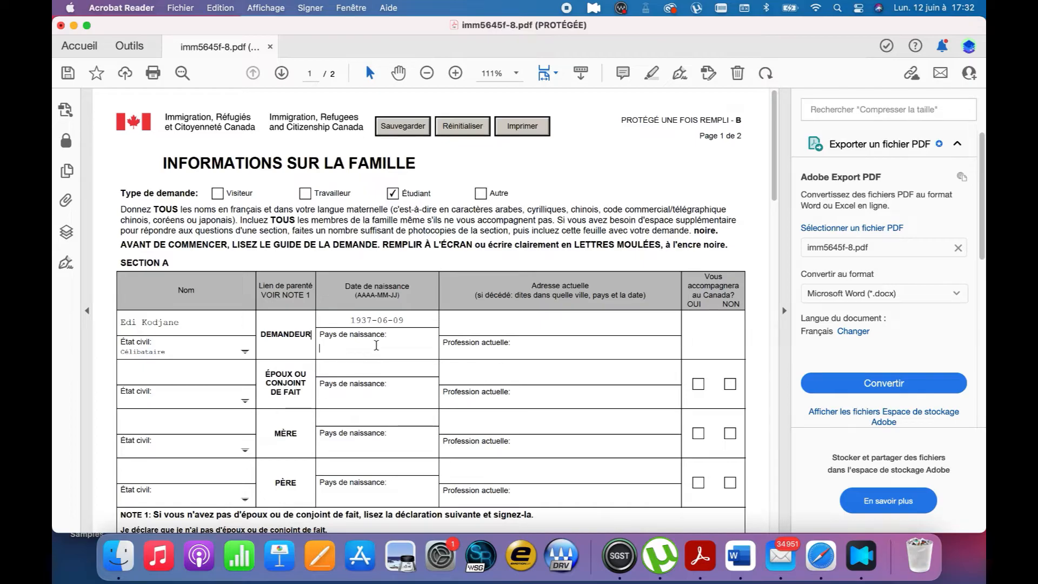
text(Côte div)
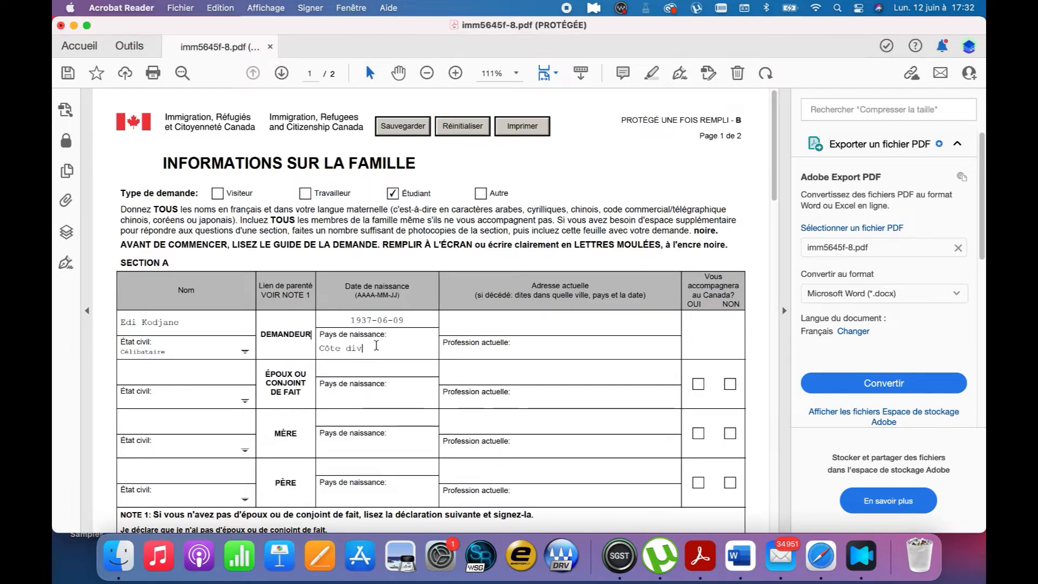
text(oire)
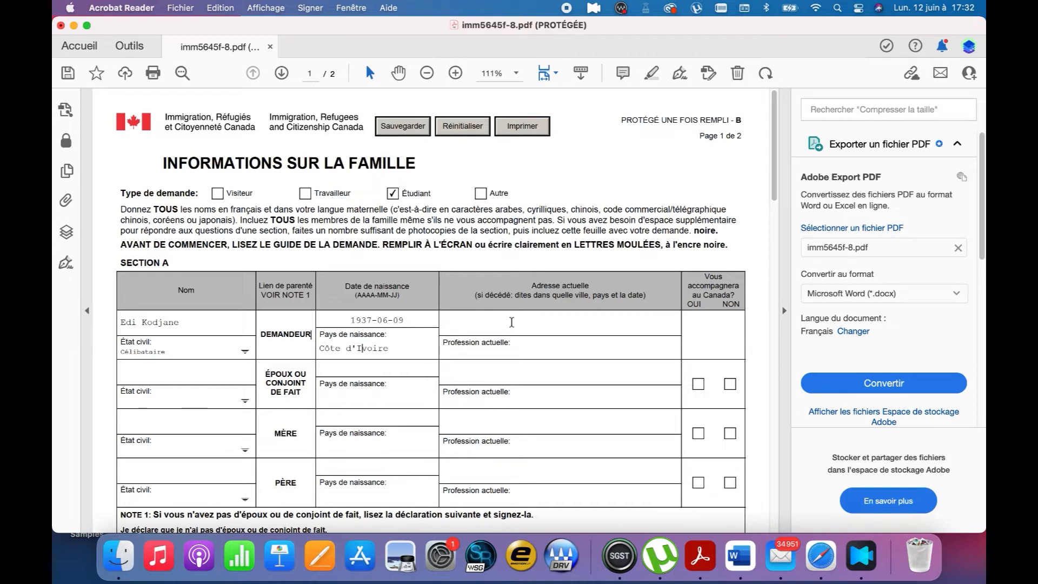
Enter the applicant's current address and Etudiant as the current occupation
click(512, 323)
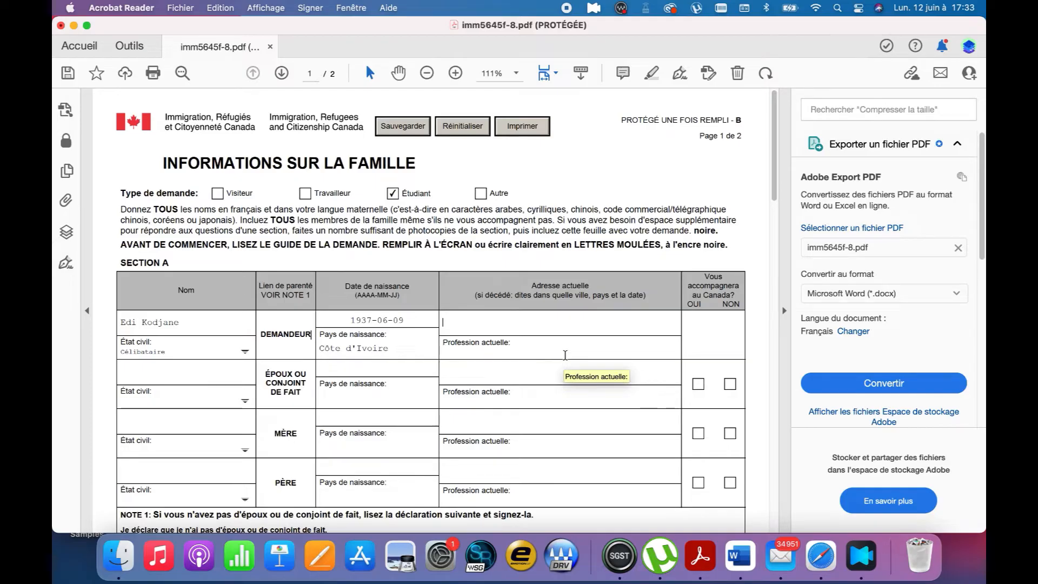
text(COCODY, ABIDJAN)
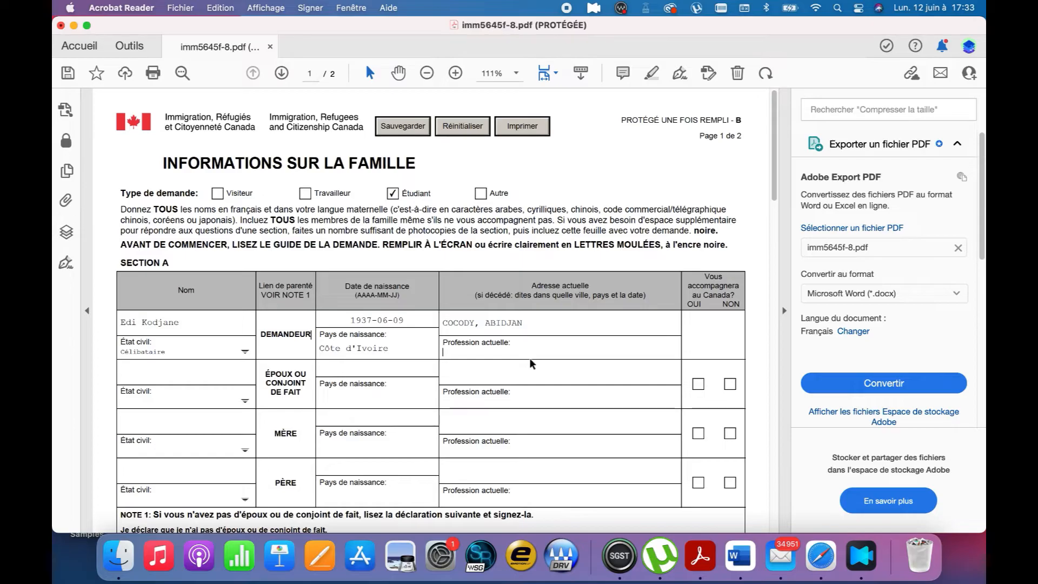
text(Etudiant)
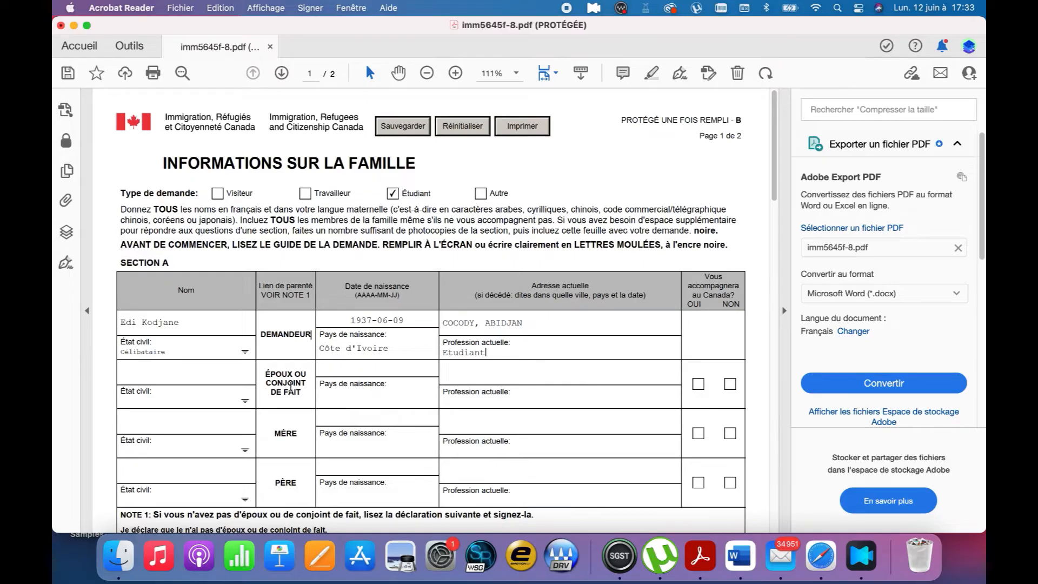
drag(266, 372, 299, 398)
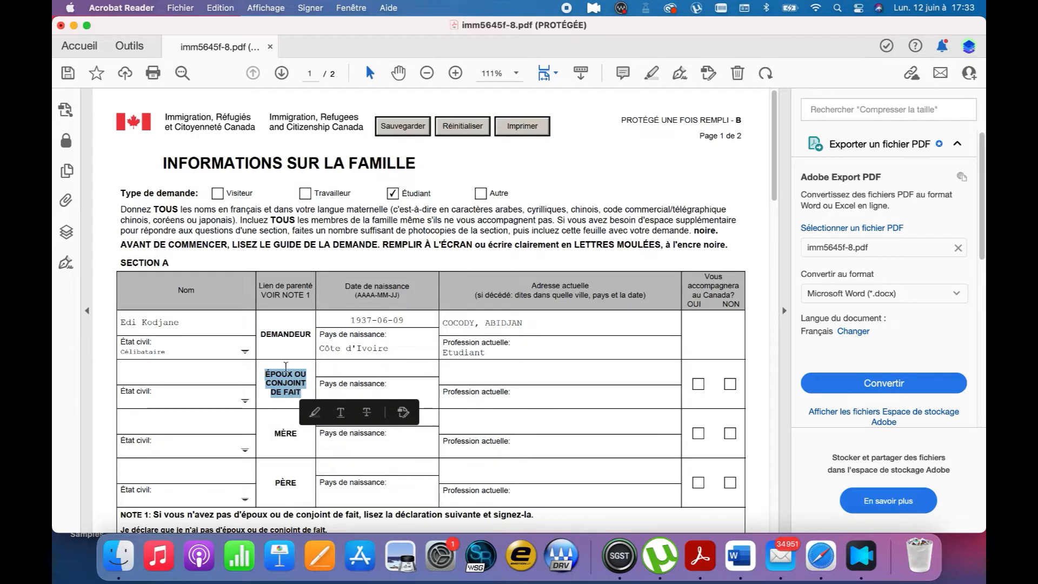
Fill in the mother's name, set her status to Marié(e) and answer NON for accompanying
click(285, 364)
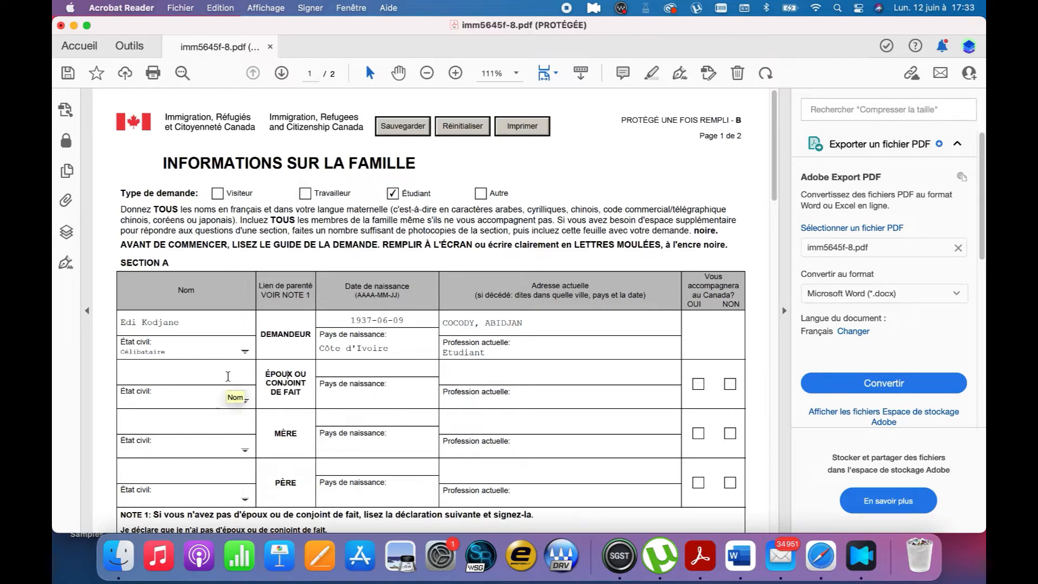
scroll(275, 376, down, 2)
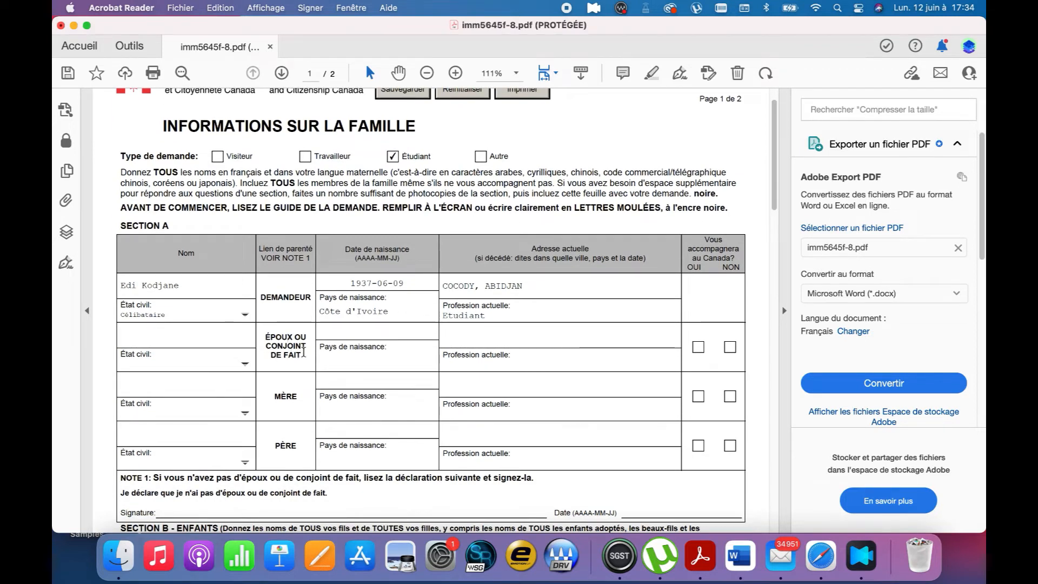
click(178, 386)
text(lvlvndfjnjfj)
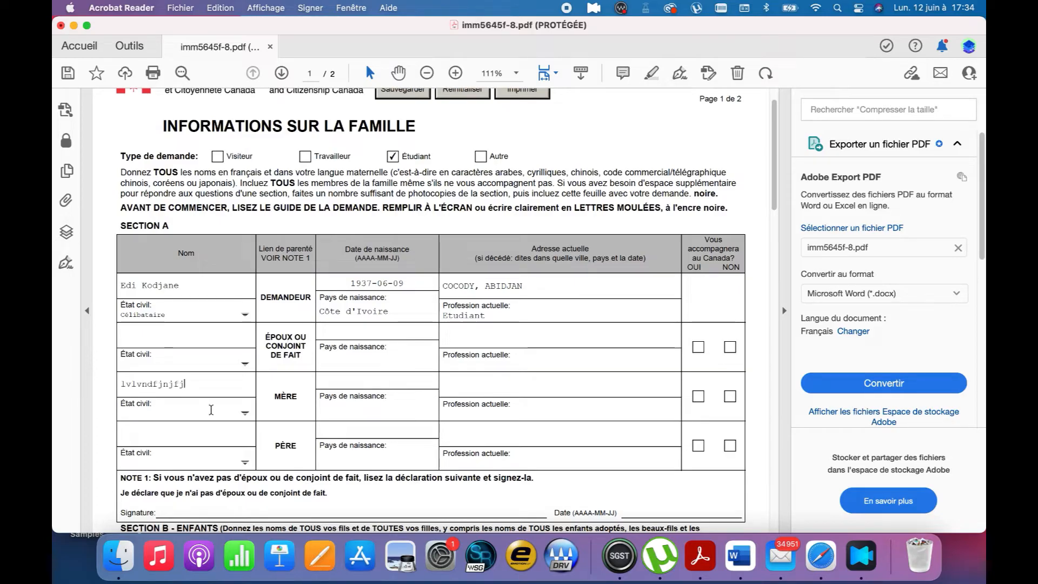
click(245, 414)
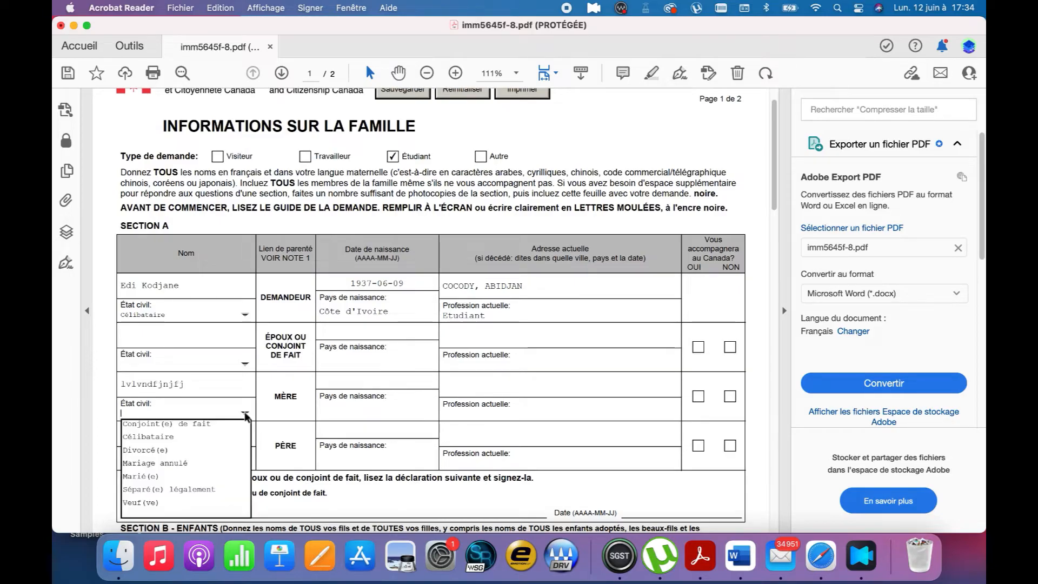
click(171, 480)
click(356, 380)
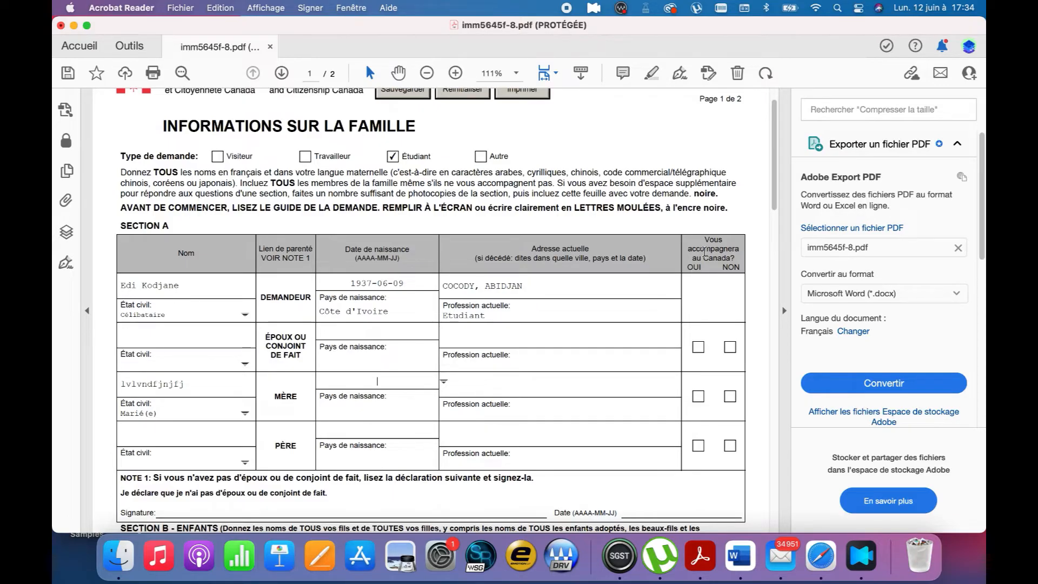
drag(704, 249, 728, 270)
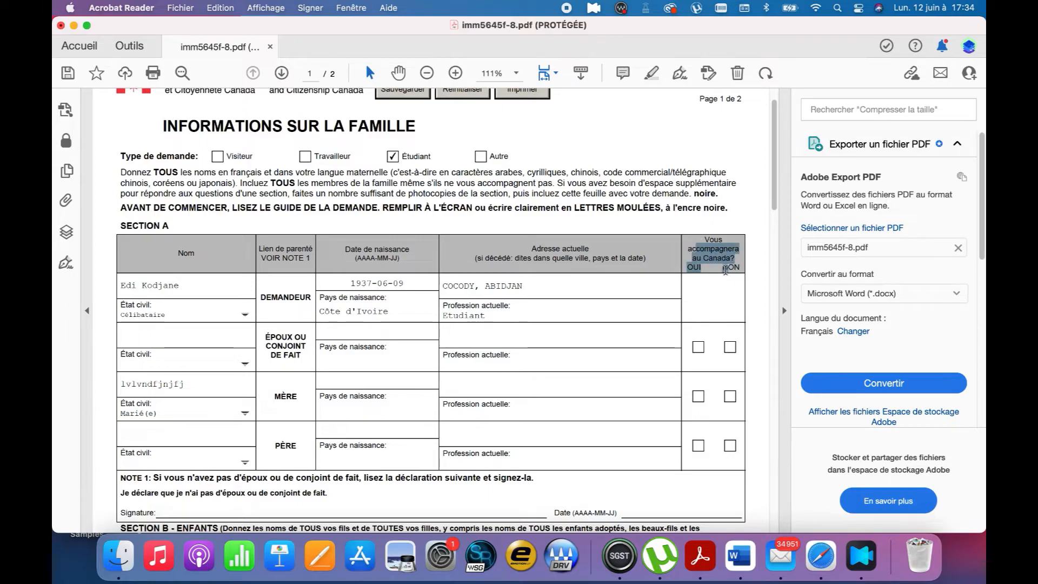
click(730, 397)
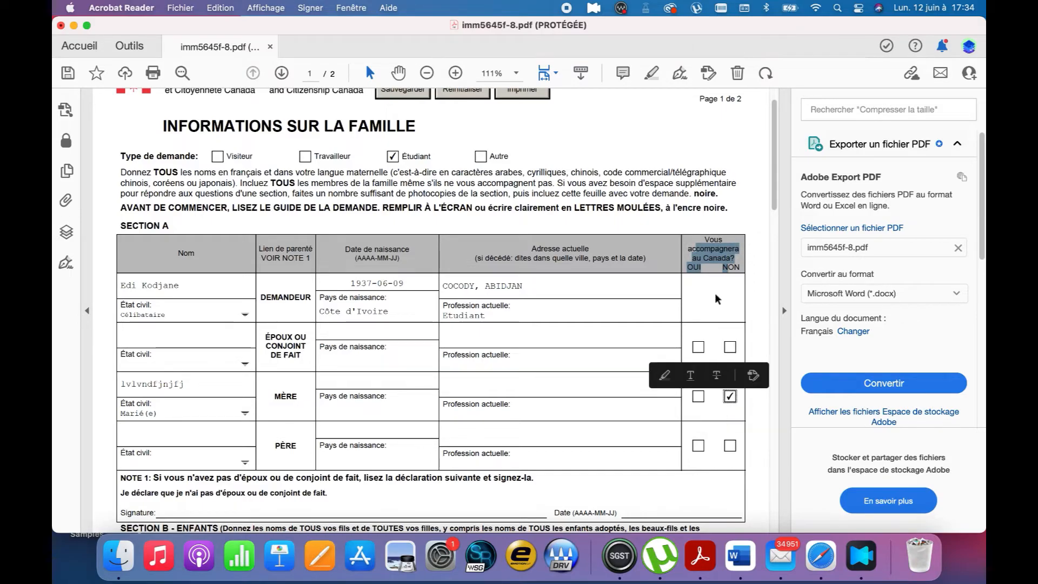
scroll(714, 293, down, 2)
scroll(715, 293, down, 7)
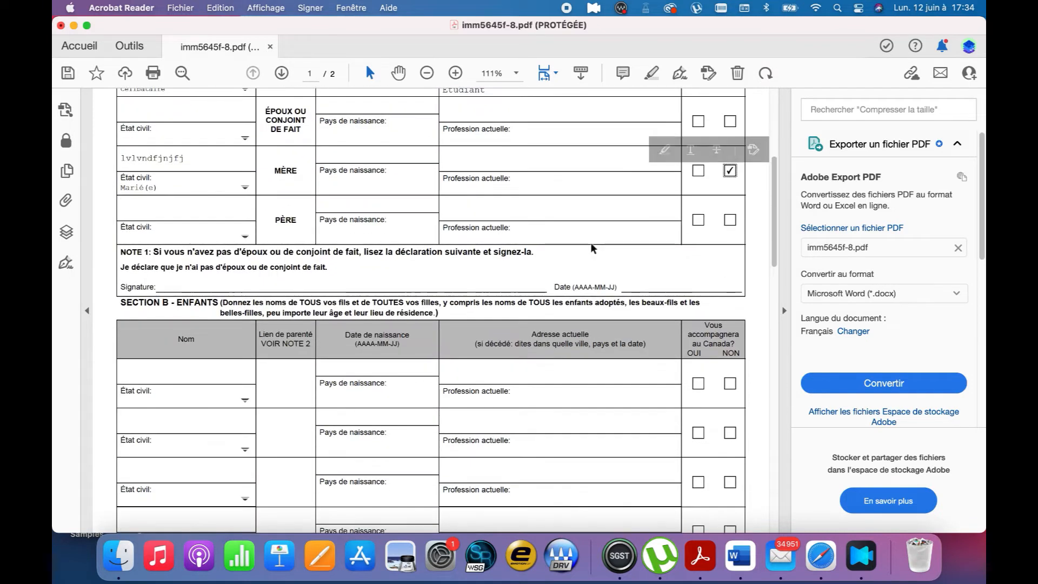
Fill in the father's name with Marié(e) status, then visit his birth, country, address and occupation fields
drag(271, 220, 299, 229)
click(218, 210)
text(dkljcvlkdlshdl)
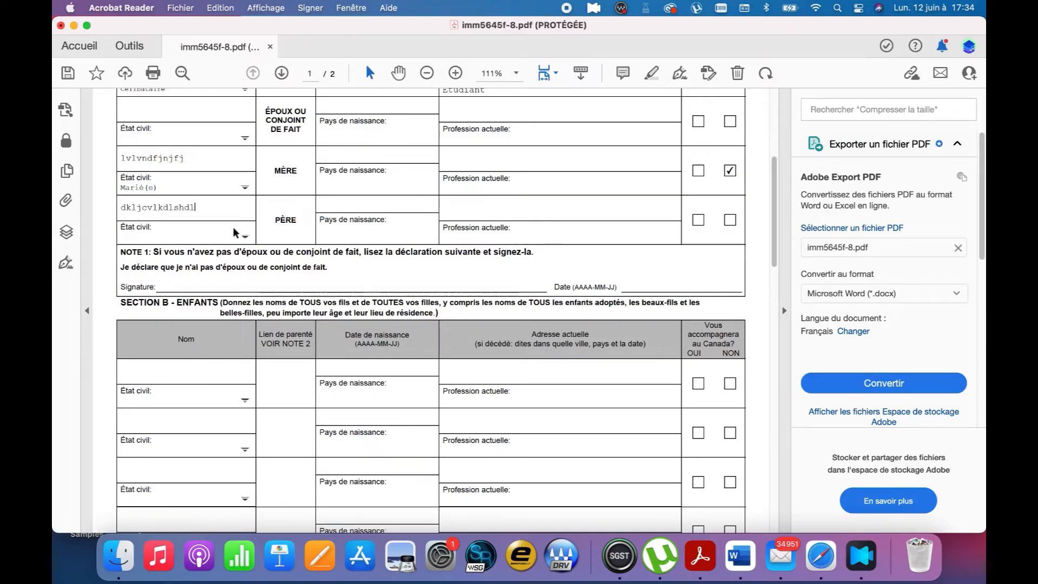
click(233, 228)
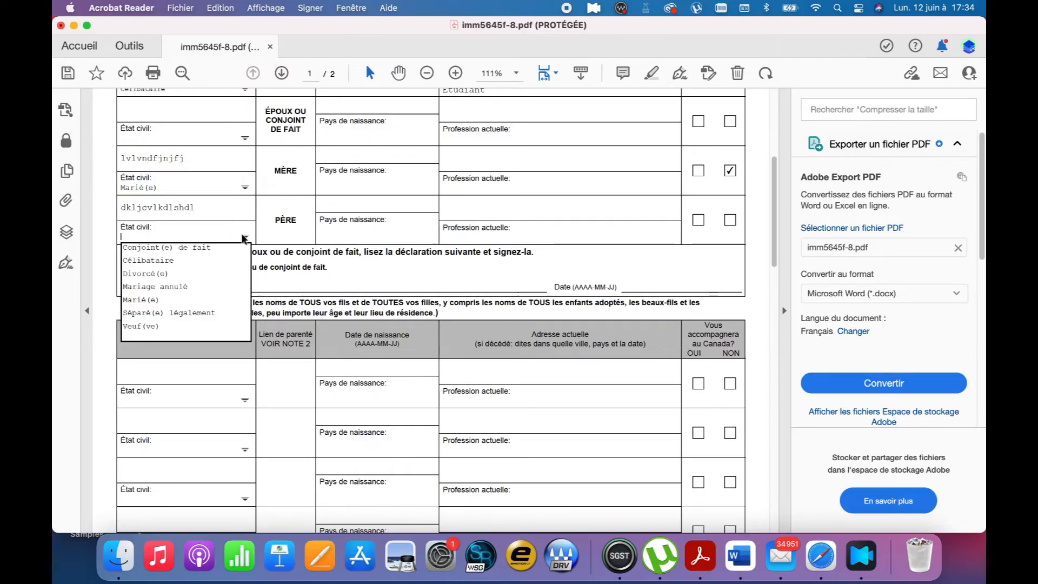
click(141, 301)
click(364, 205)
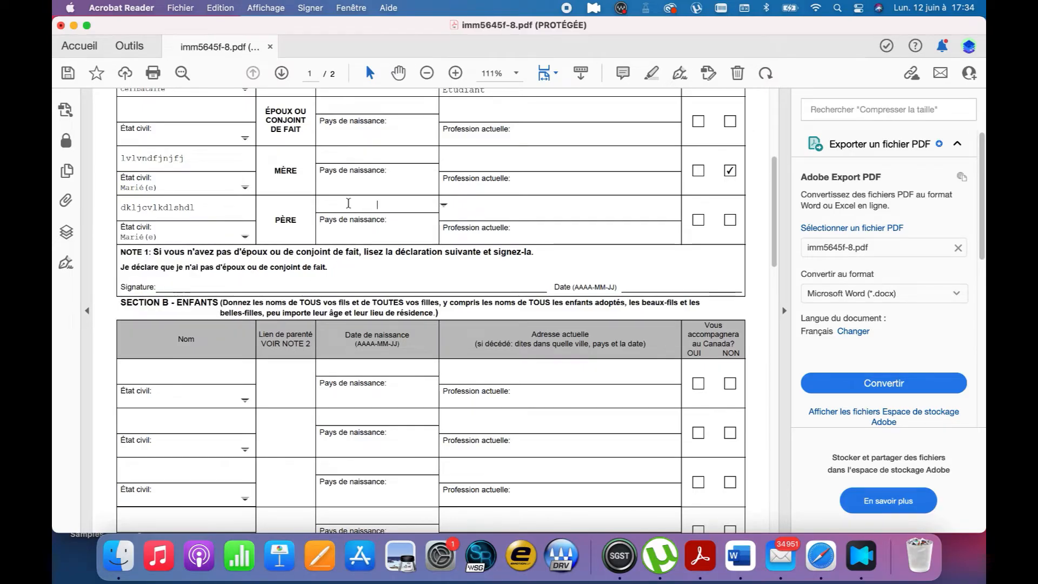
scroll(349, 202, up, 3)
click(385, 292)
click(466, 272)
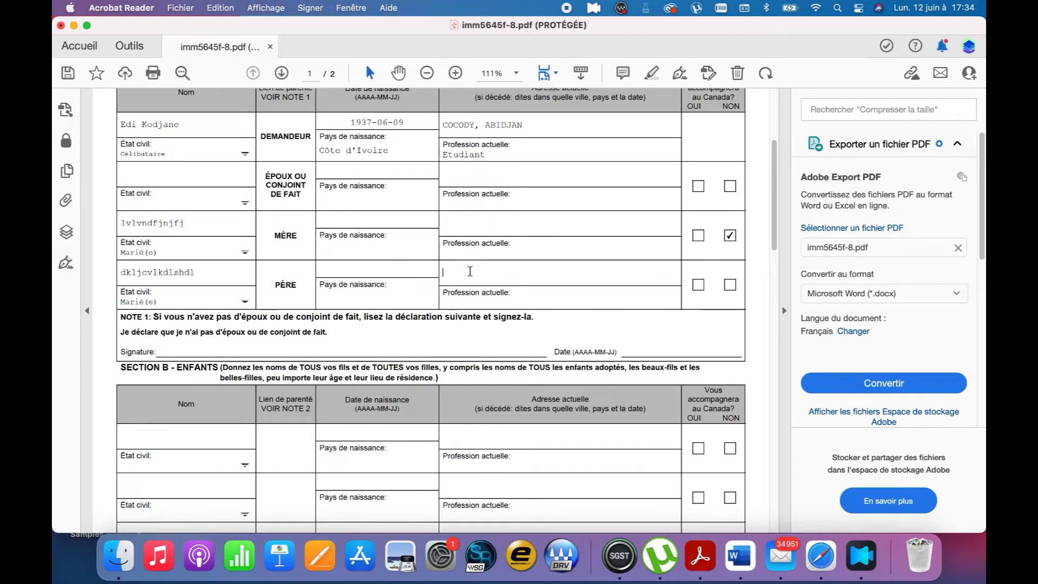
click(499, 302)
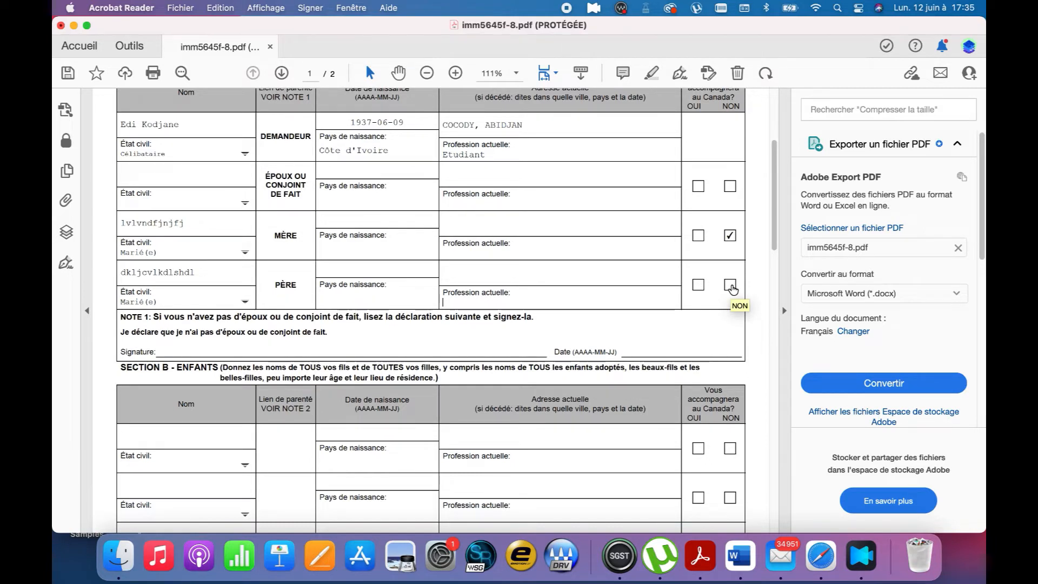
Scroll to page 2's Section C and step through the first sibling's name, status, birth, address and occupation fields
scroll(234, 325, down, 5)
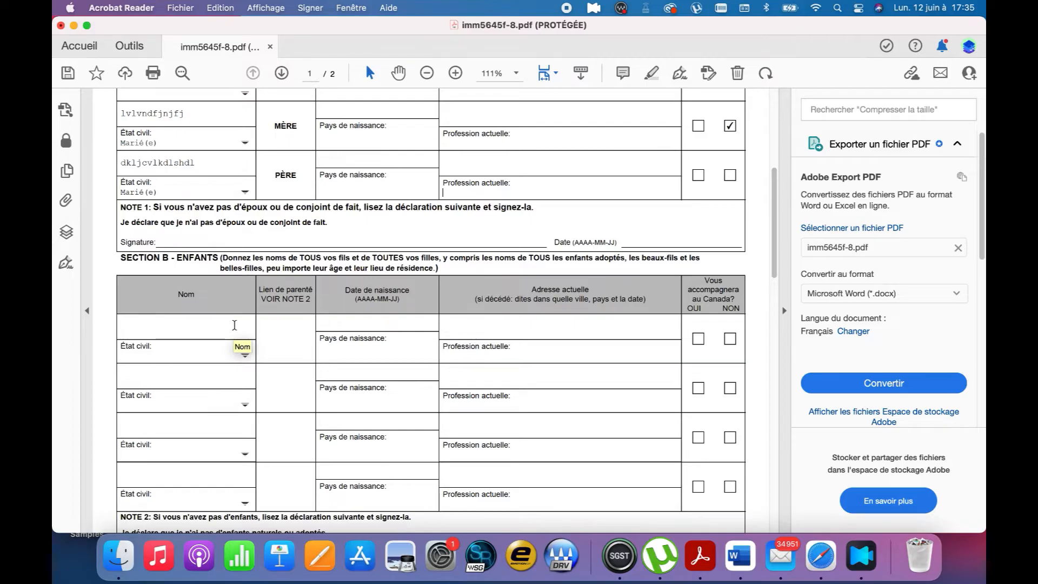
scroll(234, 325, down, 2)
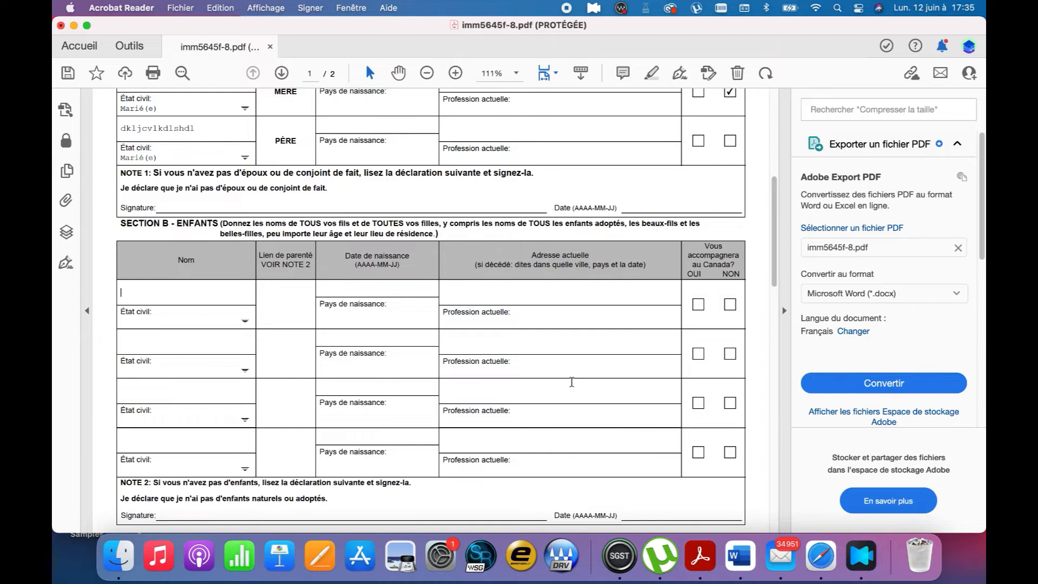
scroll(572, 382, down, 5)
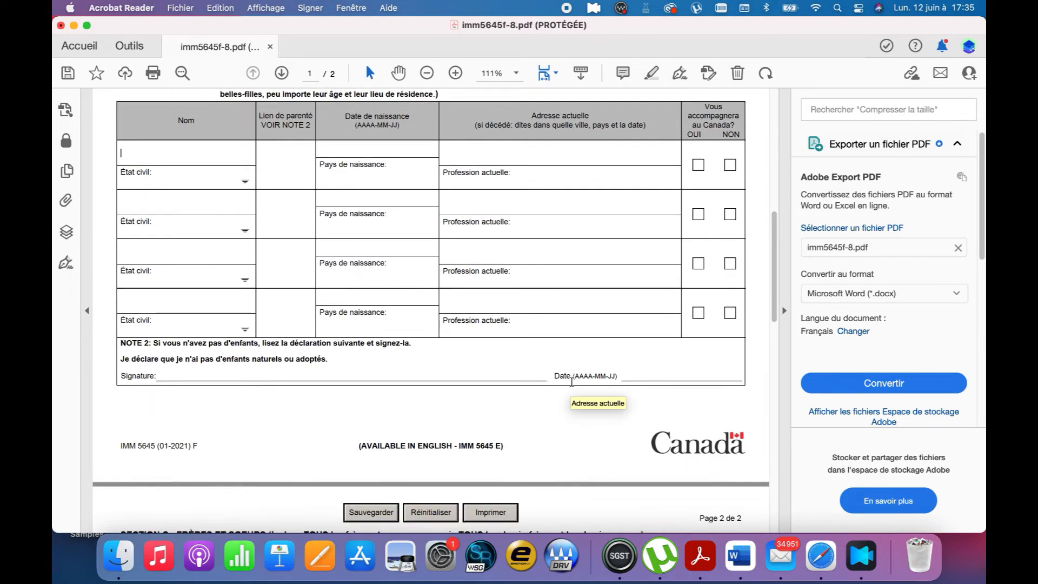
scroll(571, 382, down, 8)
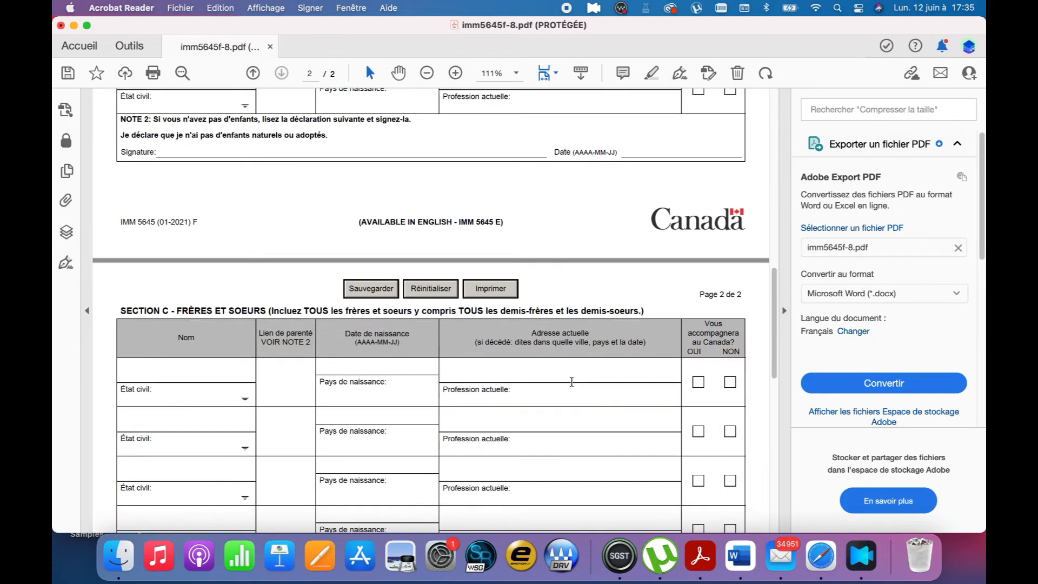
scroll(572, 381, down, 4)
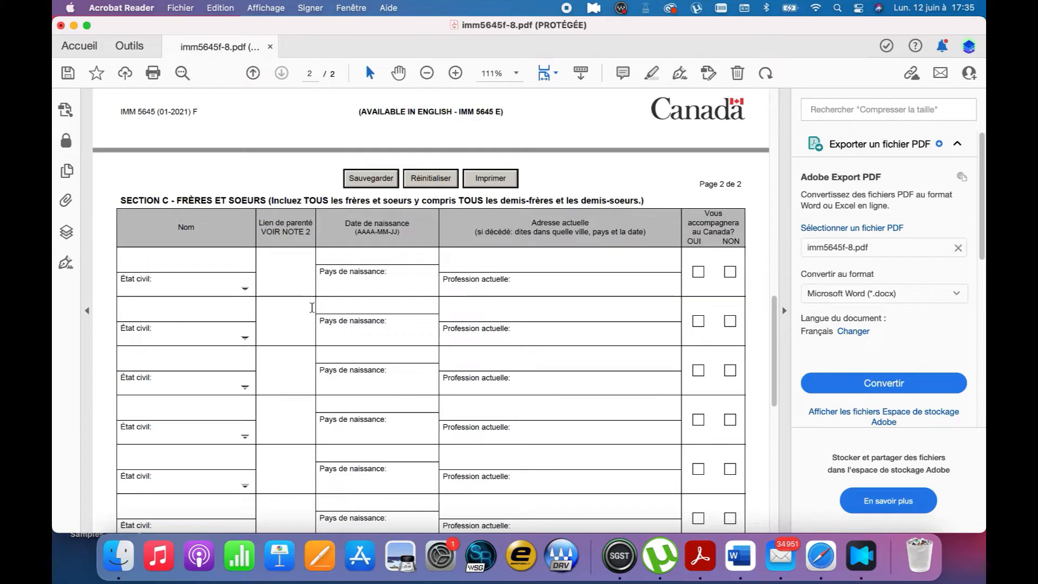
scroll(312, 307, down, 3)
scroll(312, 308, down, 3)
scroll(303, 260, up, 2)
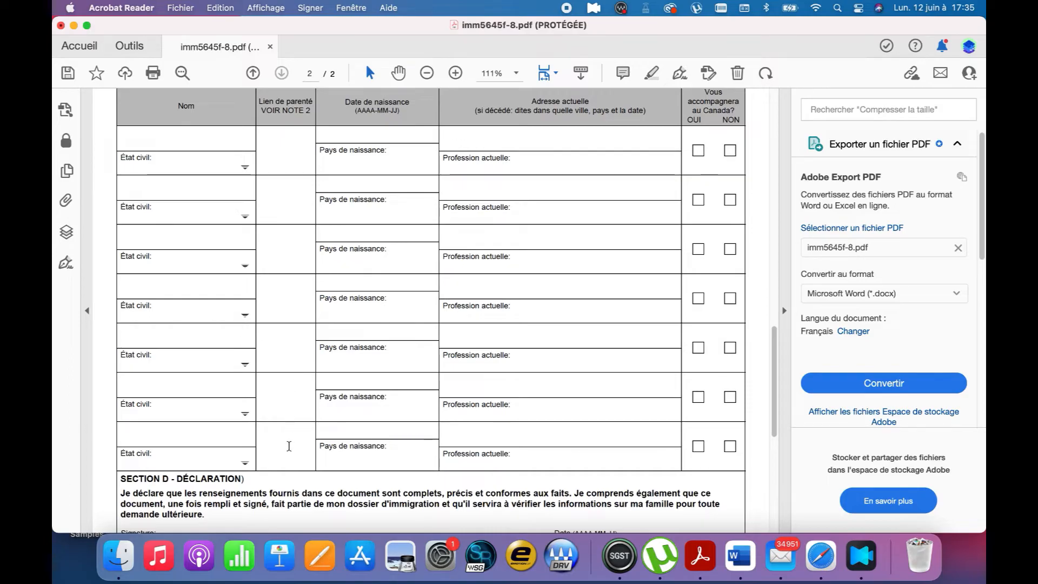
scroll(289, 446, down, 1)
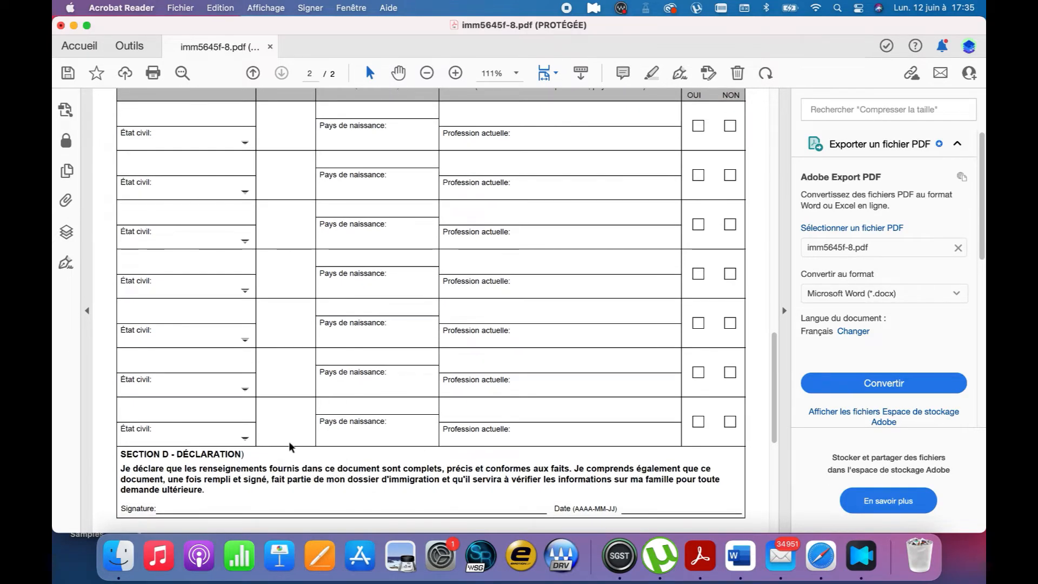
scroll(289, 444, up, 1)
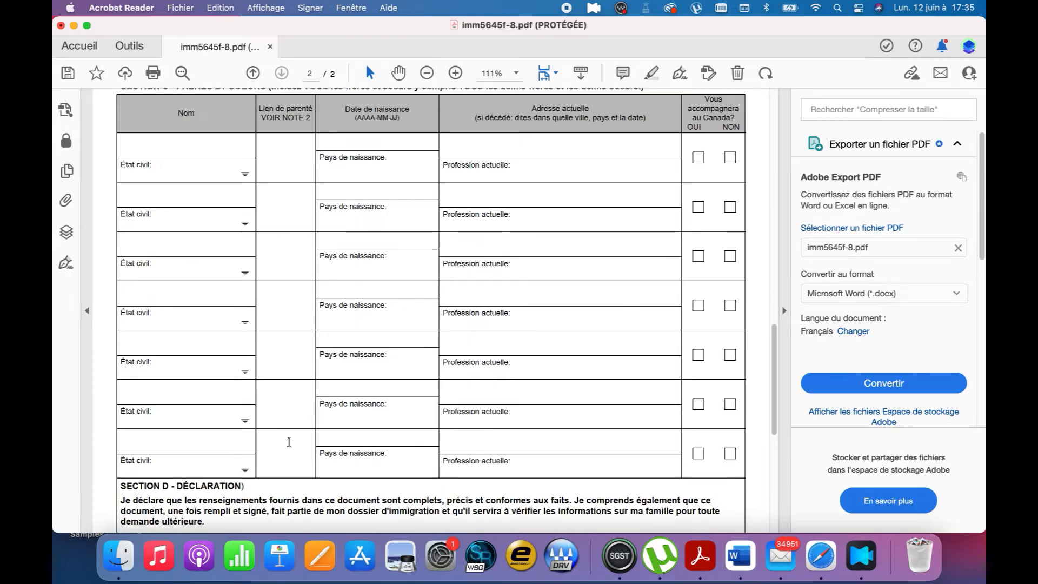
click(187, 151)
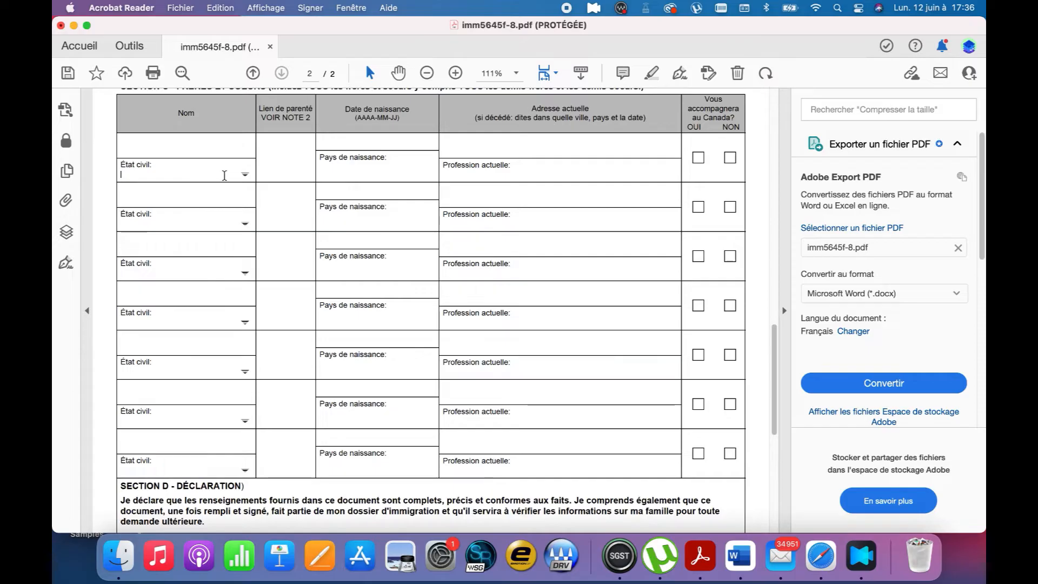
click(246, 175)
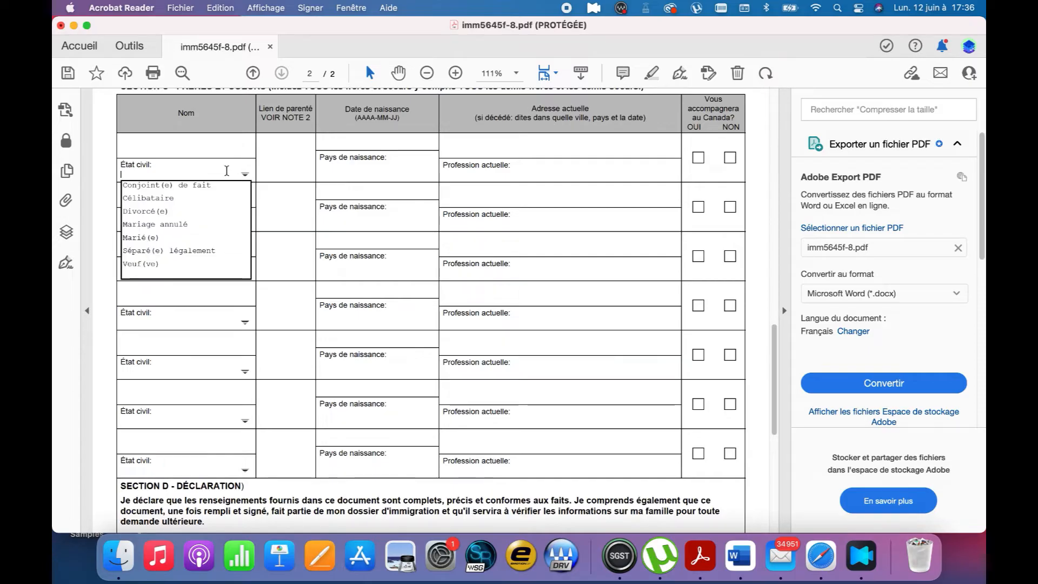
click(361, 145)
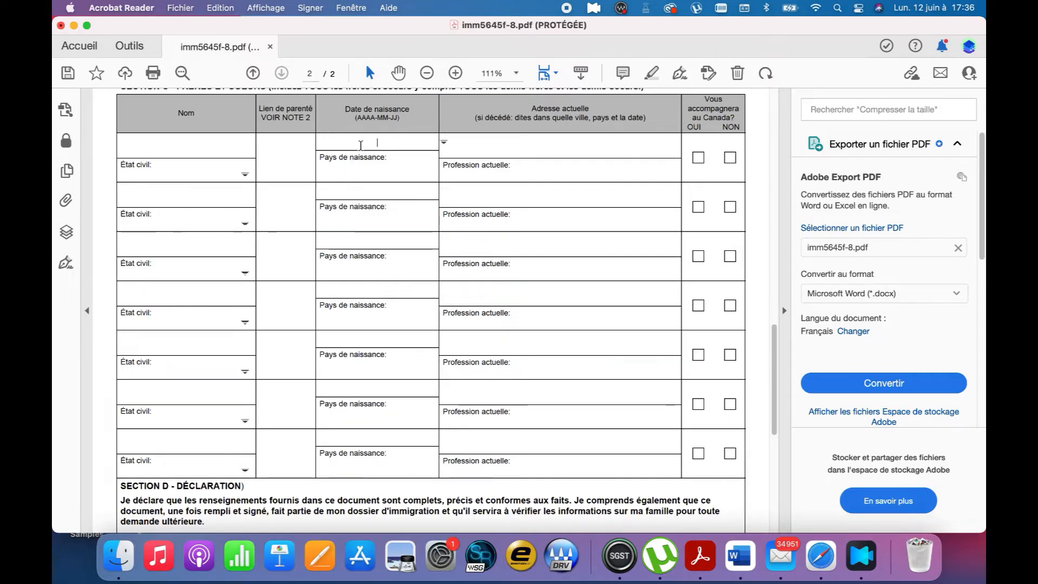
click(362, 171)
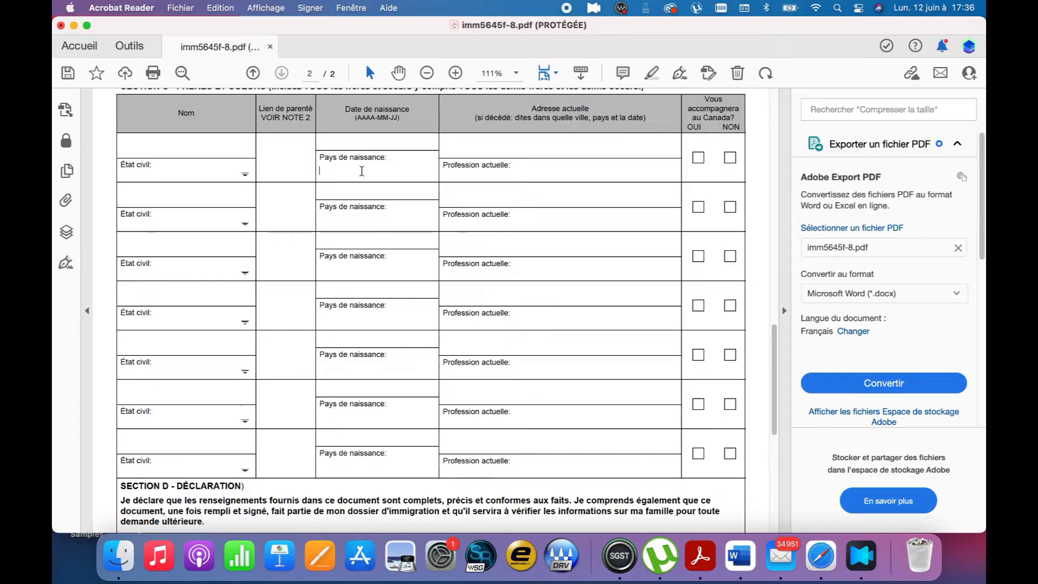
click(496, 149)
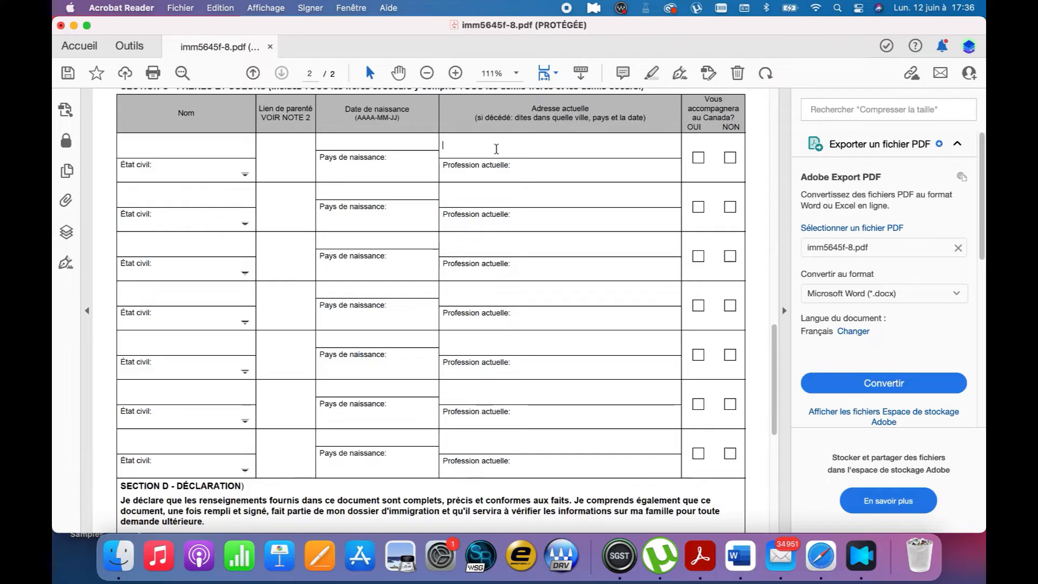
click(511, 174)
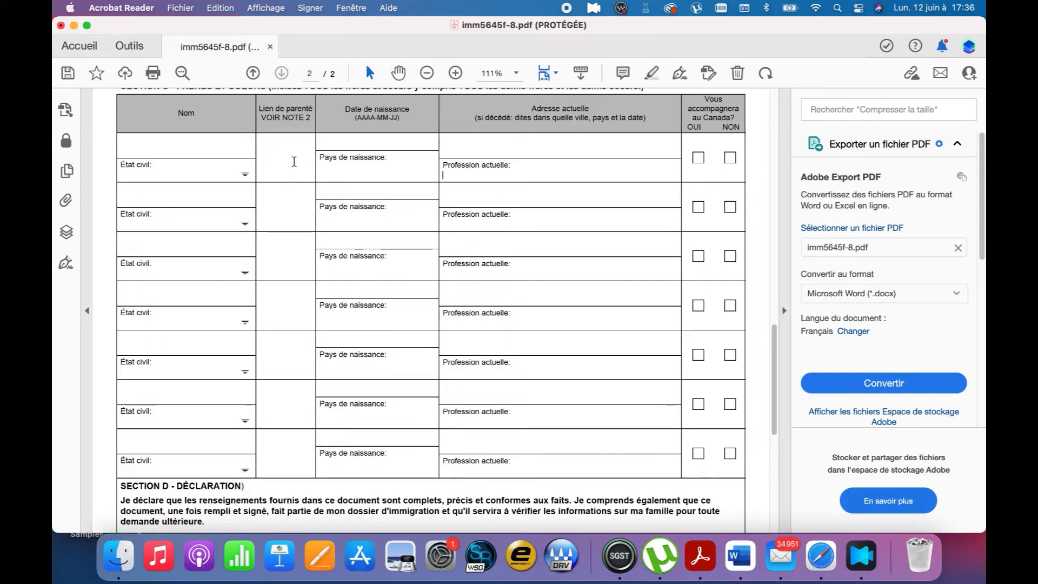
Enter DEMI FRERE as the first sibling's relationship
scroll(282, 180, up, 1)
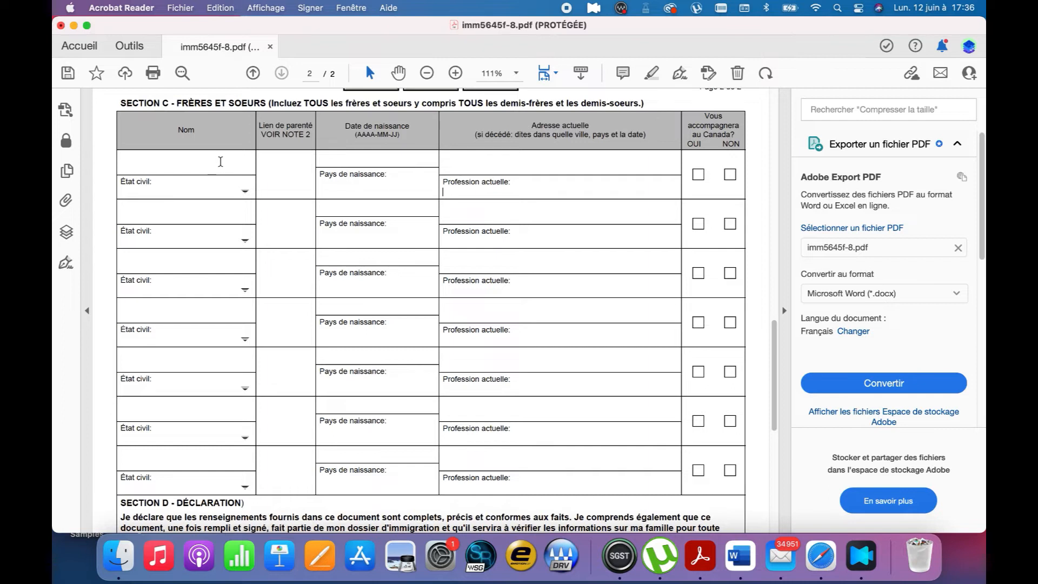
click(260, 171)
text(DEMI FRERE)
click(195, 213)
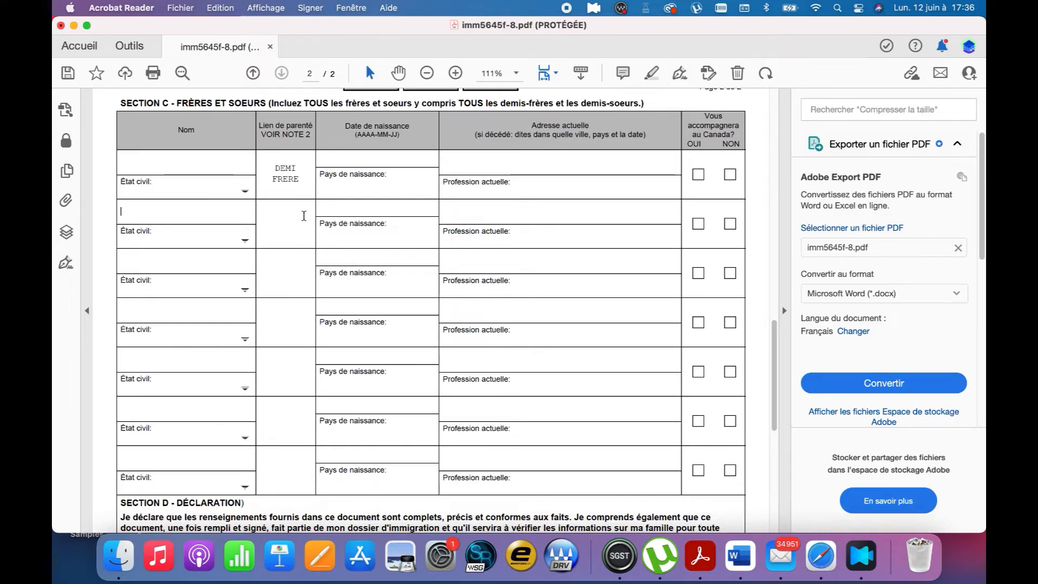
scroll(298, 233, up, 1)
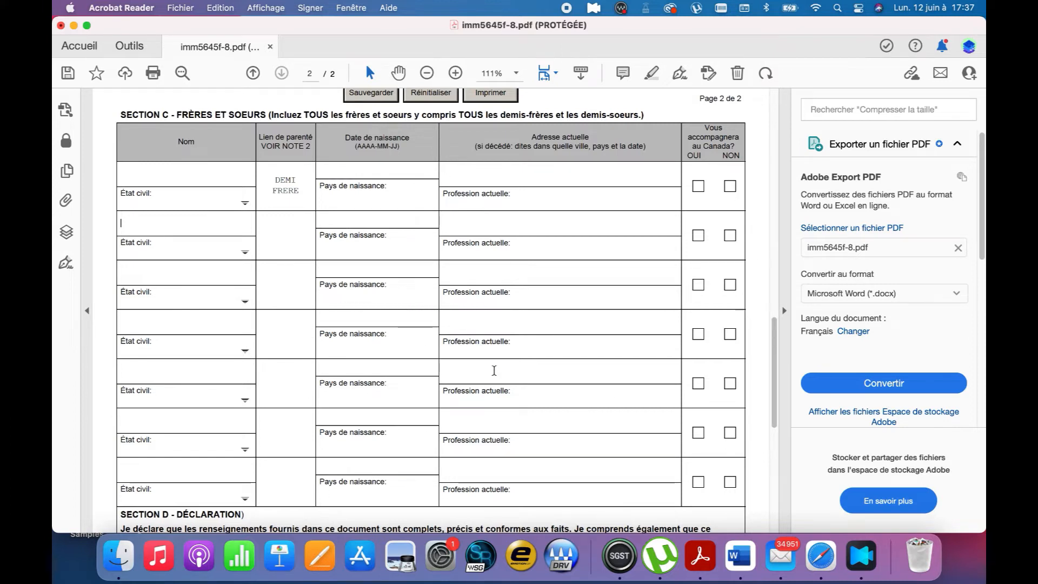
scroll(494, 370, down, 10)
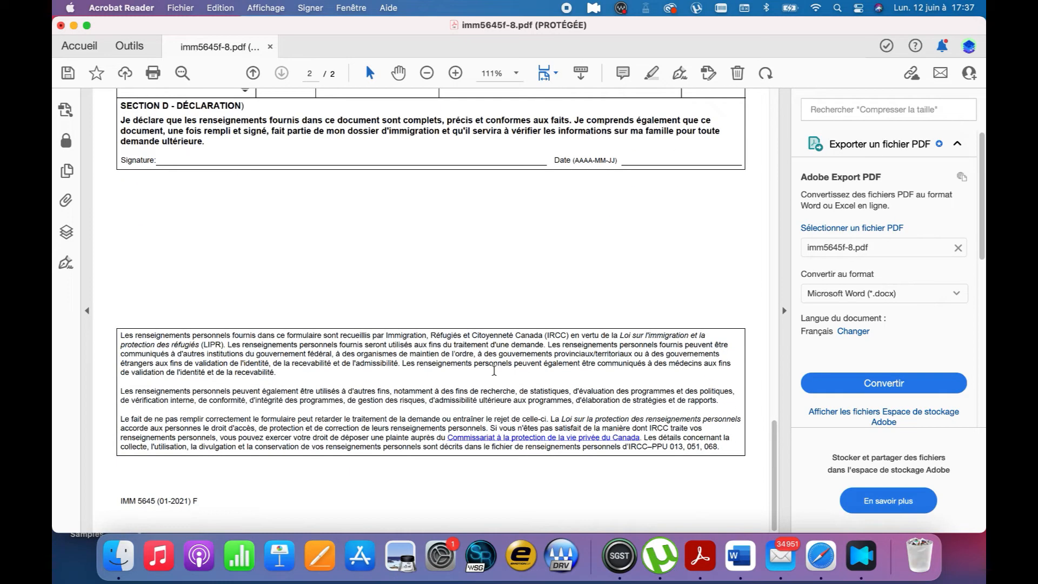
scroll(494, 368, up, 20)
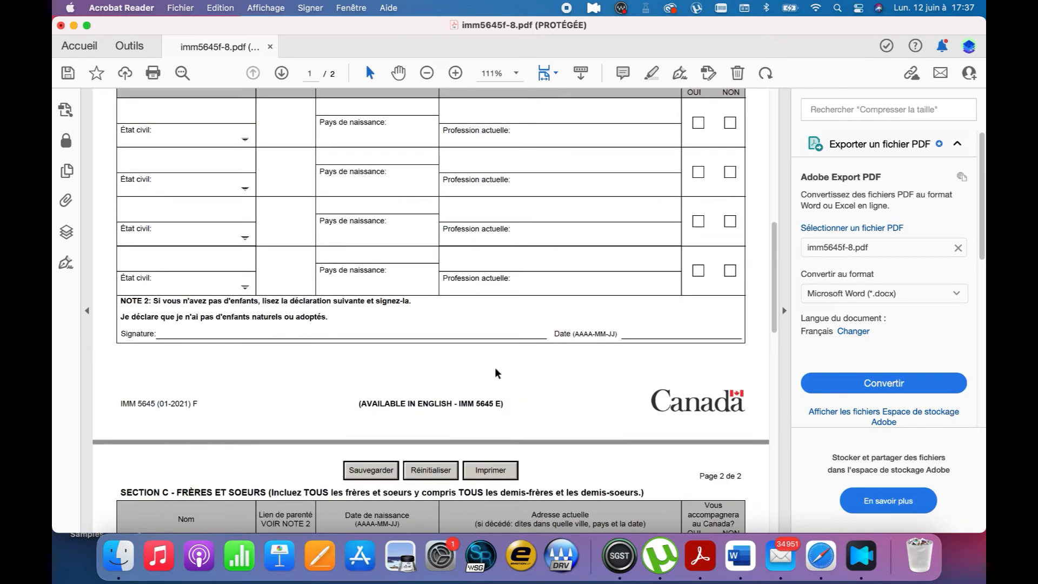
scroll(489, 368, up, 8)
scroll(452, 343, up, 3)
scroll(452, 343, down, 12)
scroll(452, 344, up, 12)
click(400, 127)
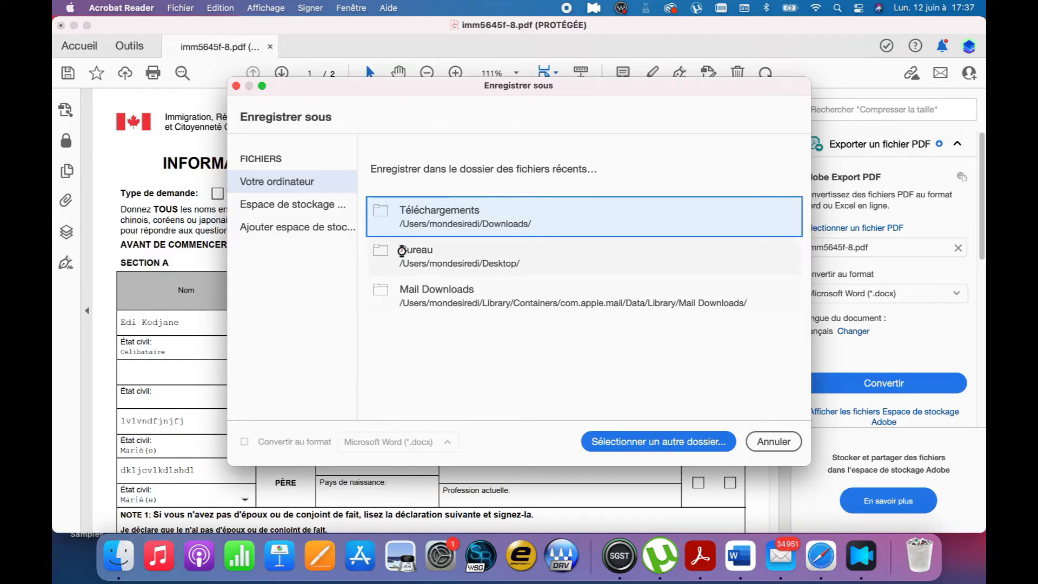
Save the form as imm5645f-8 in Bureau — iCloud, close it and return to Safari
click(402, 250)
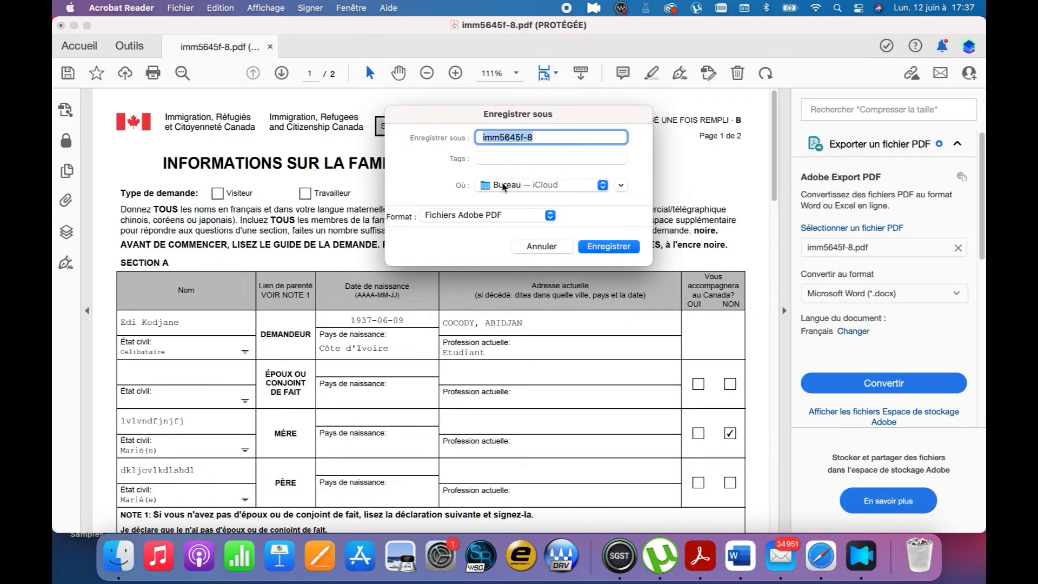
click(604, 248)
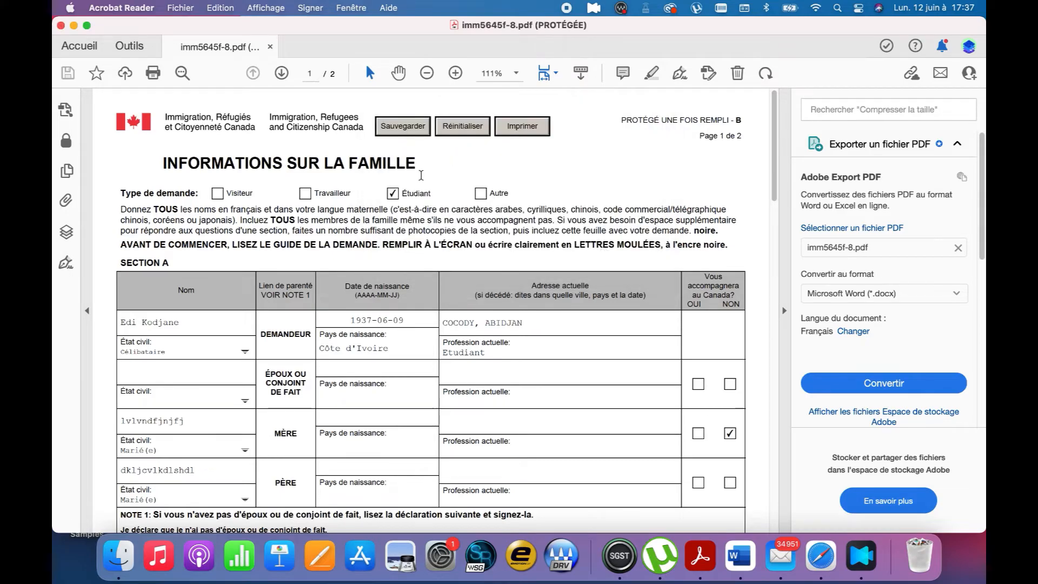
click(61, 26)
click(823, 559)
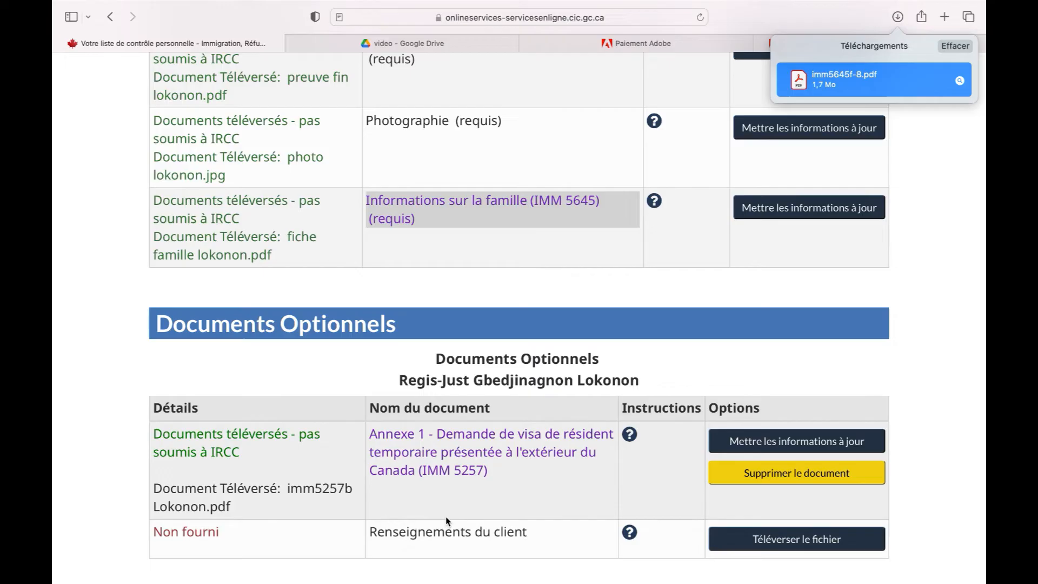
Download the linked Annexe 1 form and open imm5257b_1.pdf from Safari's Downloads
right_click(467, 454)
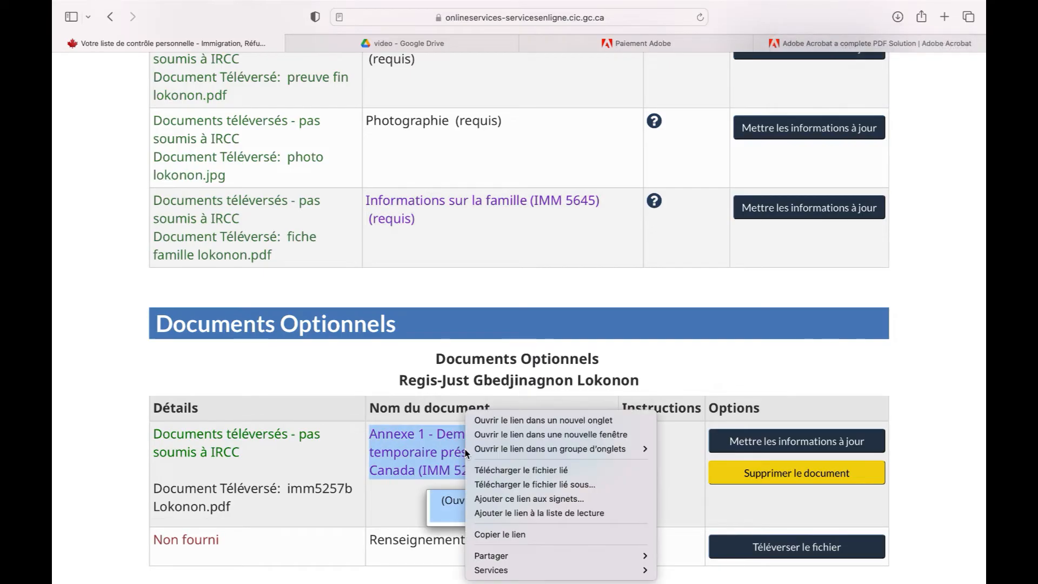
click(527, 471)
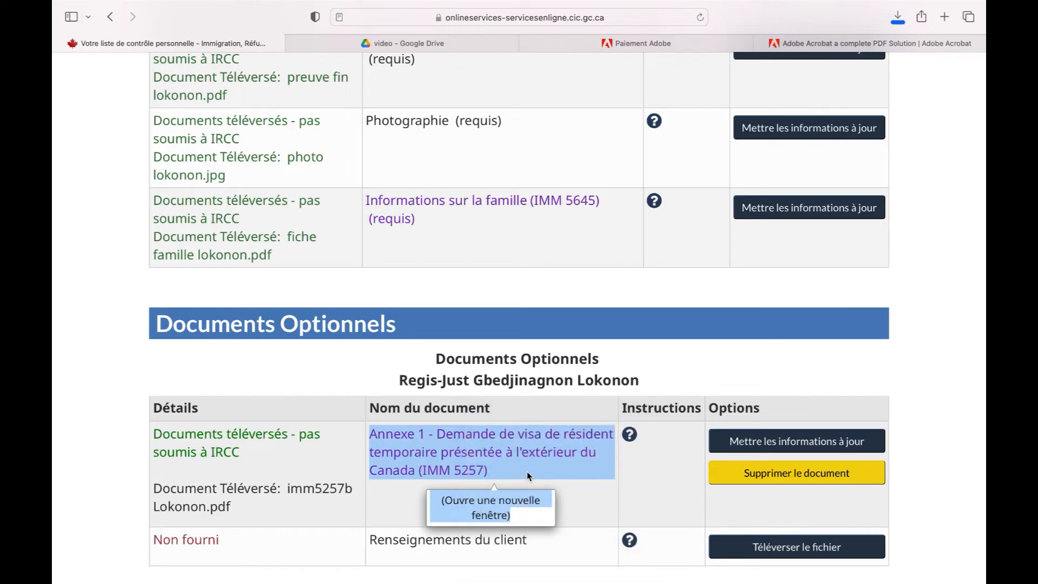
click(899, 18)
double_click(854, 79)
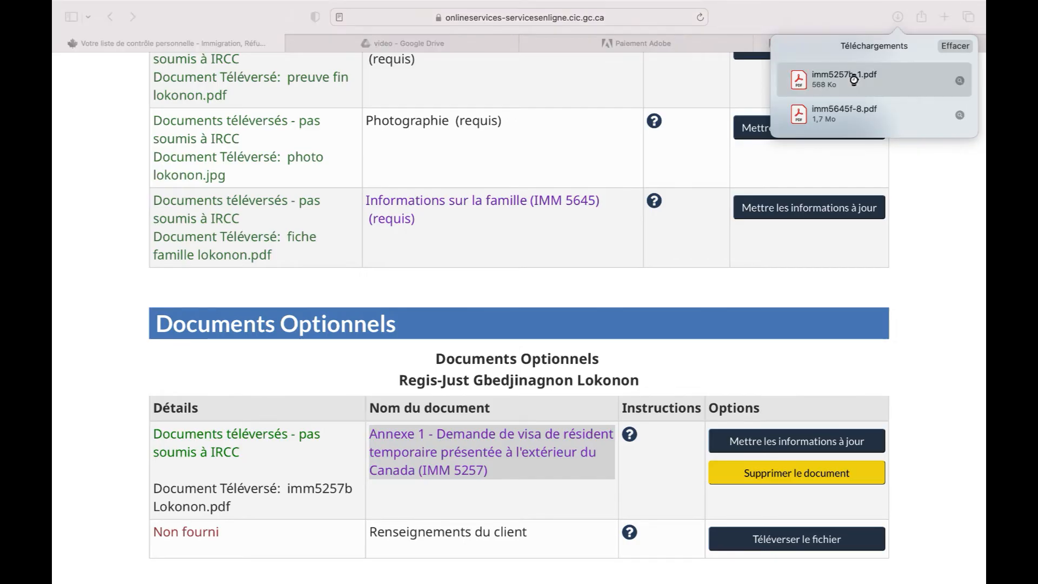
scroll(381, 250, down, 2)
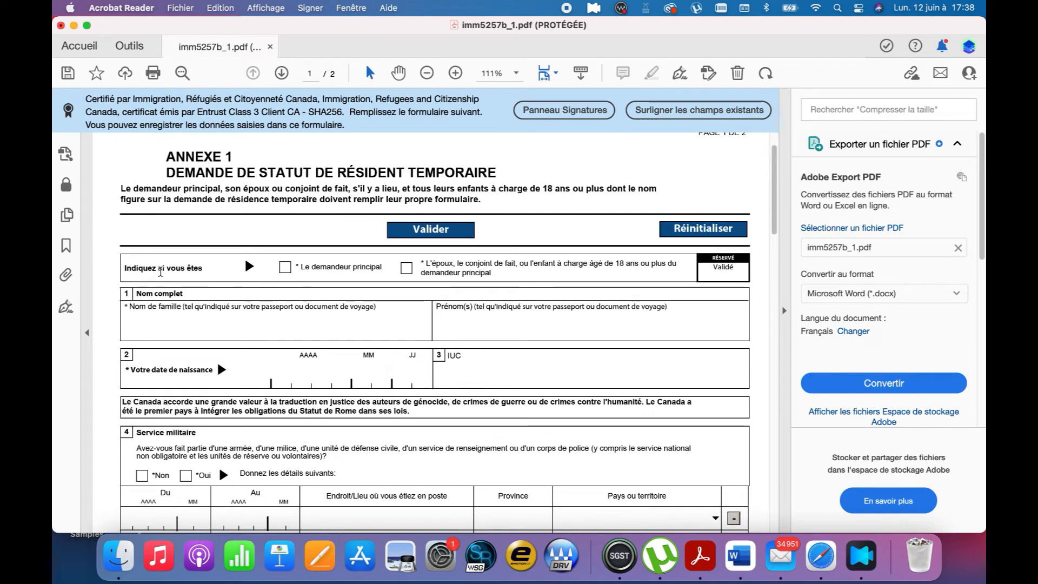
Check Le demandeur principal and enter the applicant's family name, given names and birth date
click(282, 270)
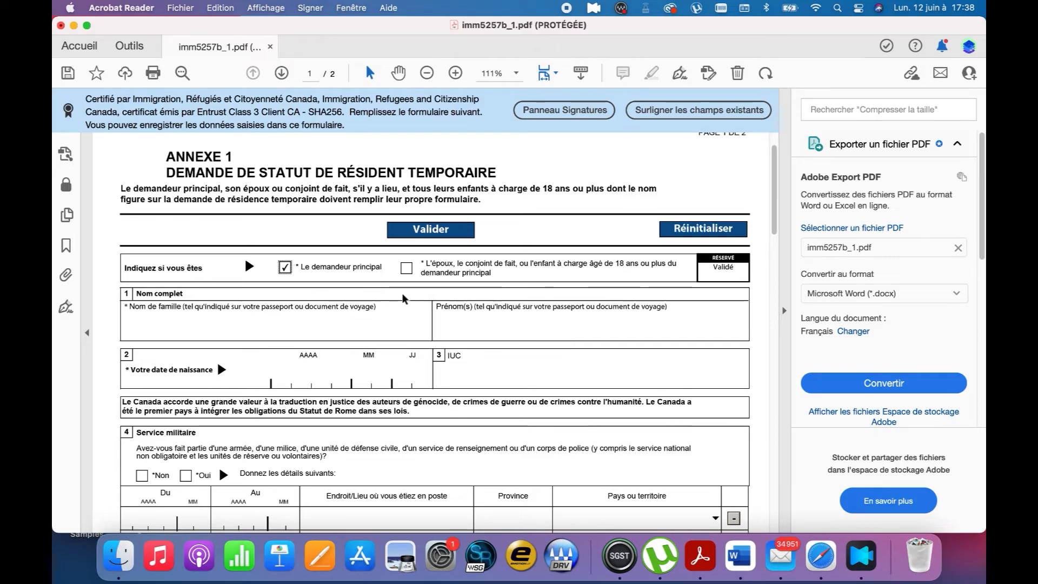
click(290, 326)
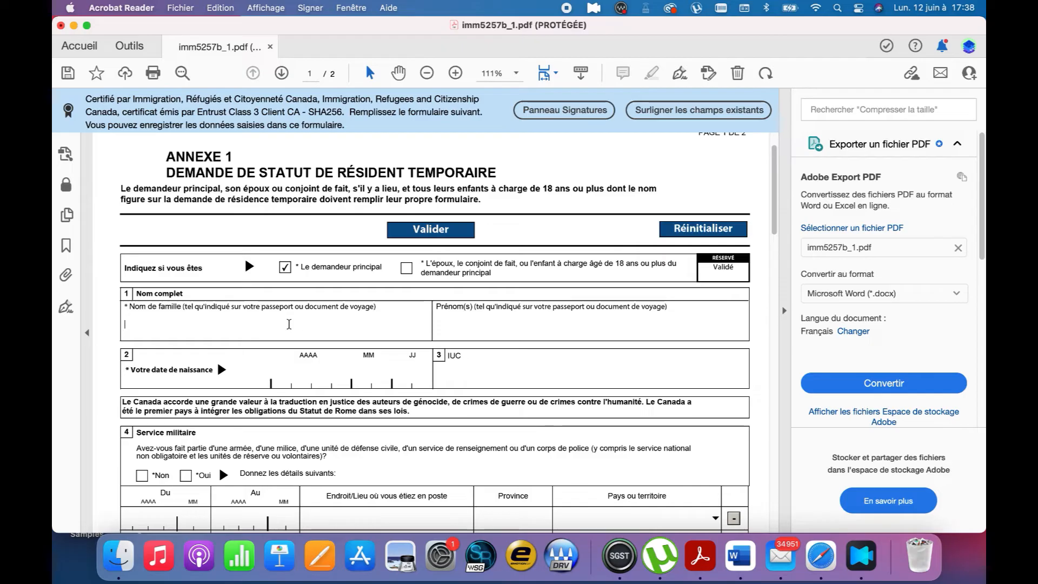
click(456, 326)
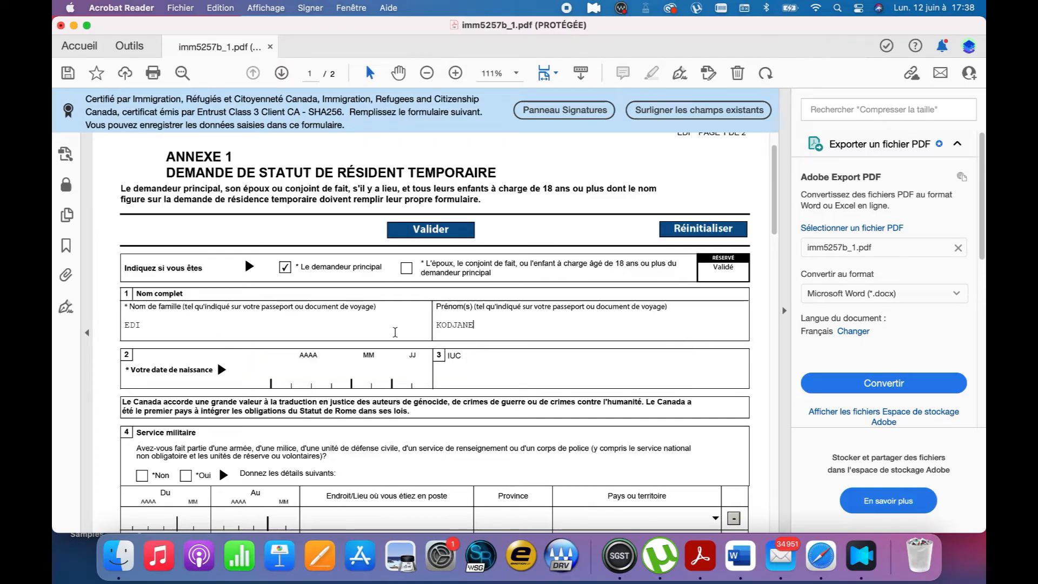
click(281, 376)
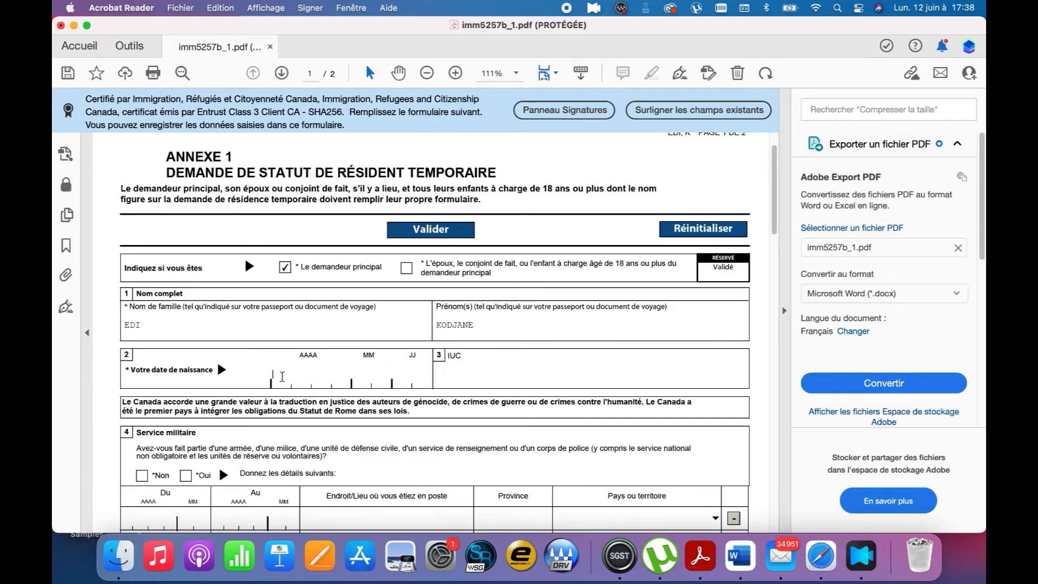
text(193)
text(7)
text(06)
text(09)
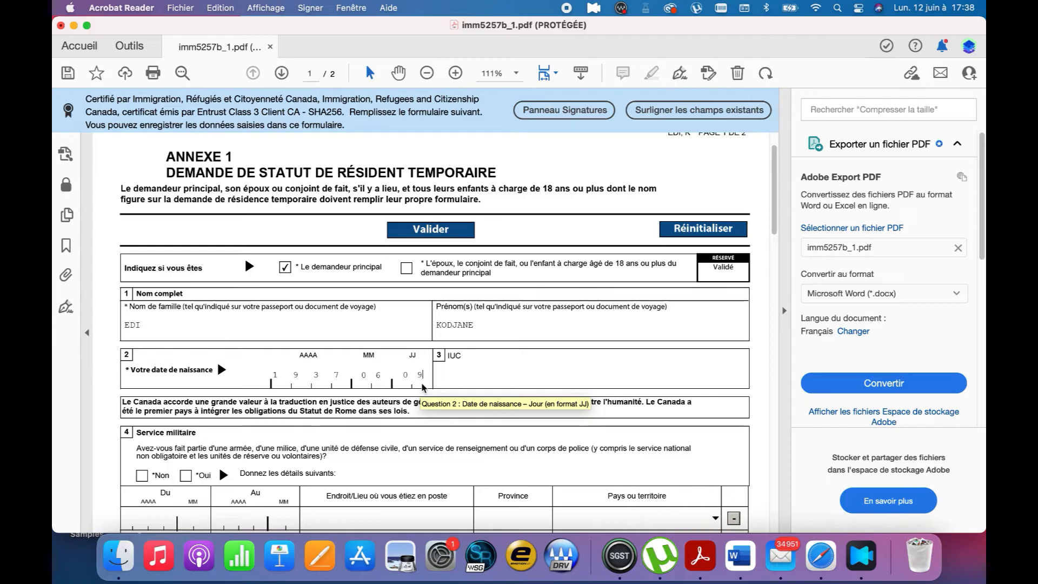
scroll(297, 377, down, 8)
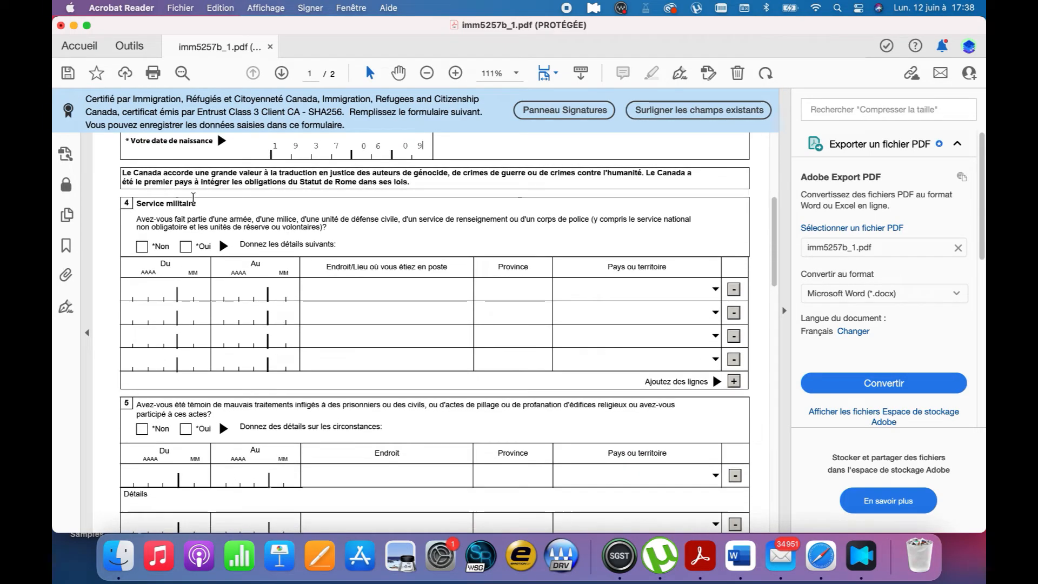
Tick Non for questions 4 (military service), 5 (mistreatment), 6 (organisations) and 7 (public office)
scroll(167, 217, up, 1)
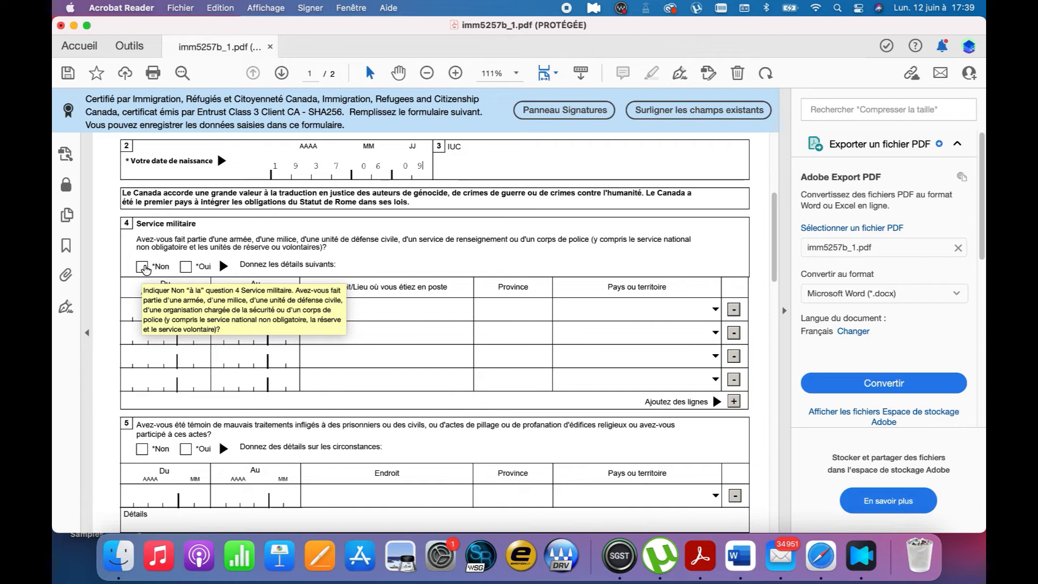
click(142, 267)
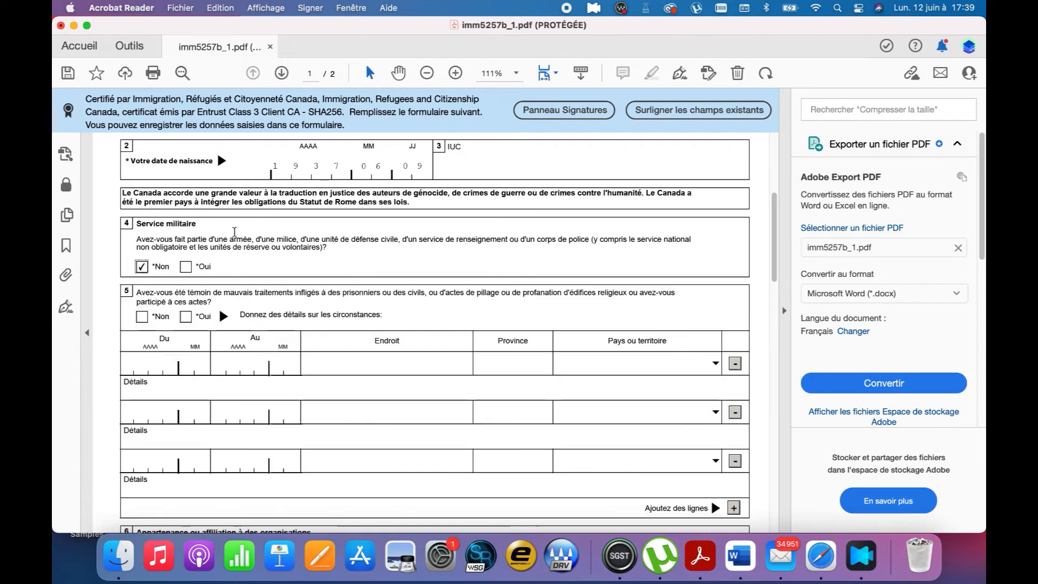
scroll(234, 232, down, 1)
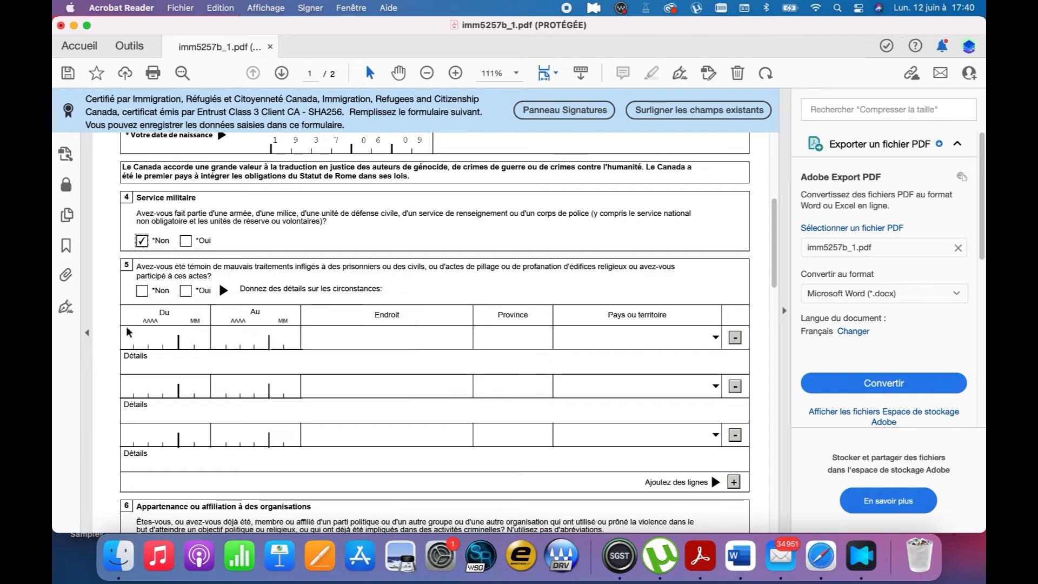
click(141, 291)
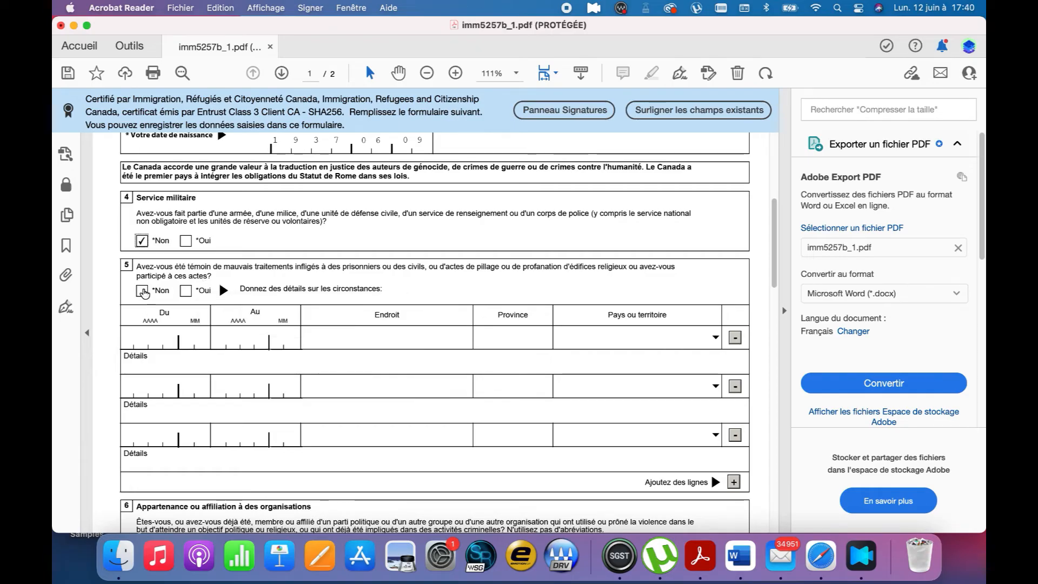
scroll(239, 302, down, 2)
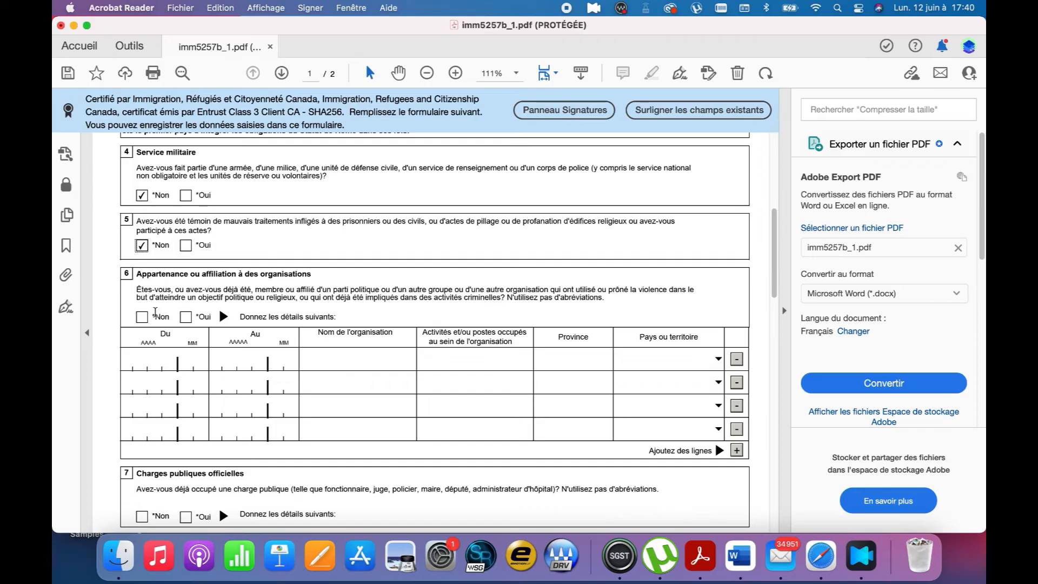
click(141, 321)
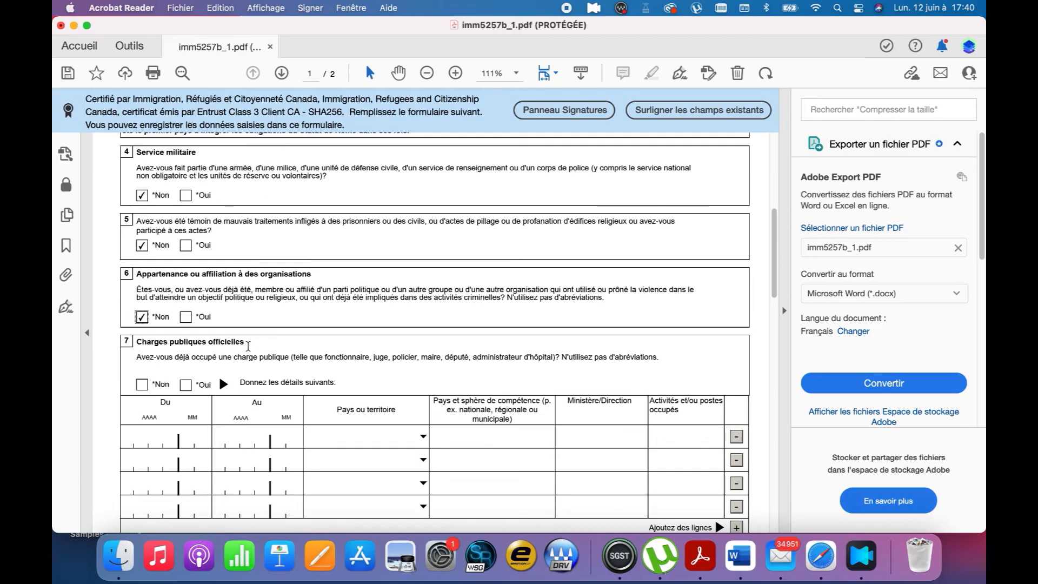
scroll(248, 346, down, 2)
scroll(248, 346, down, 1)
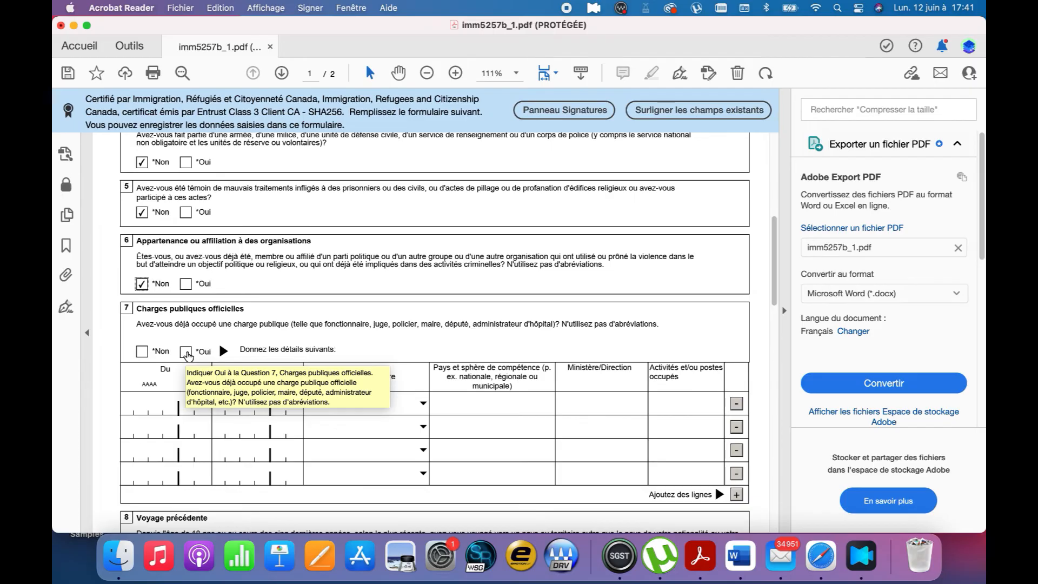
click(141, 352)
scroll(240, 355, down, 3)
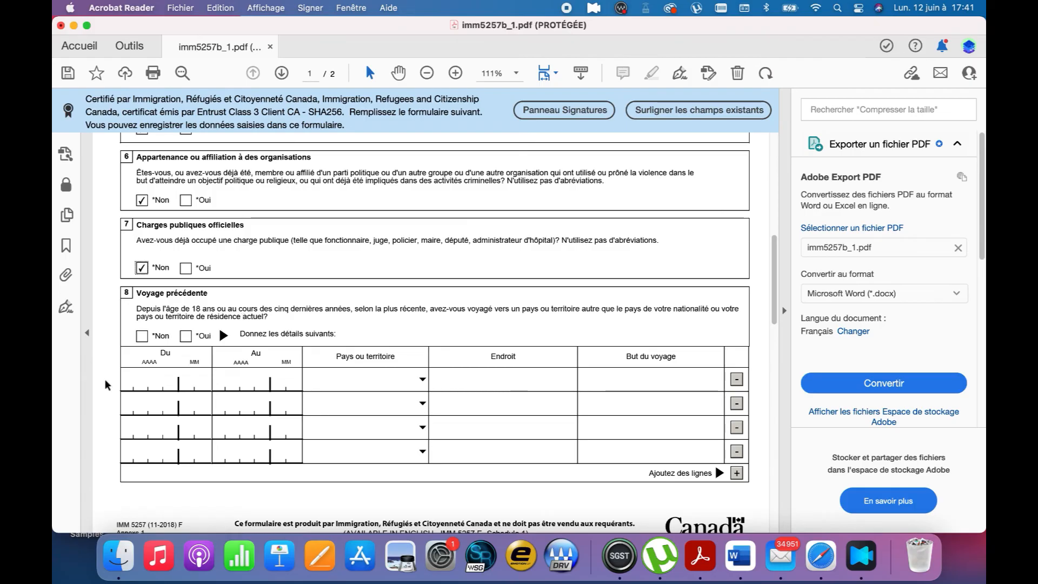
Answer Oui to question 8 and choose France as the first trip's country
click(186, 337)
click(130, 387)
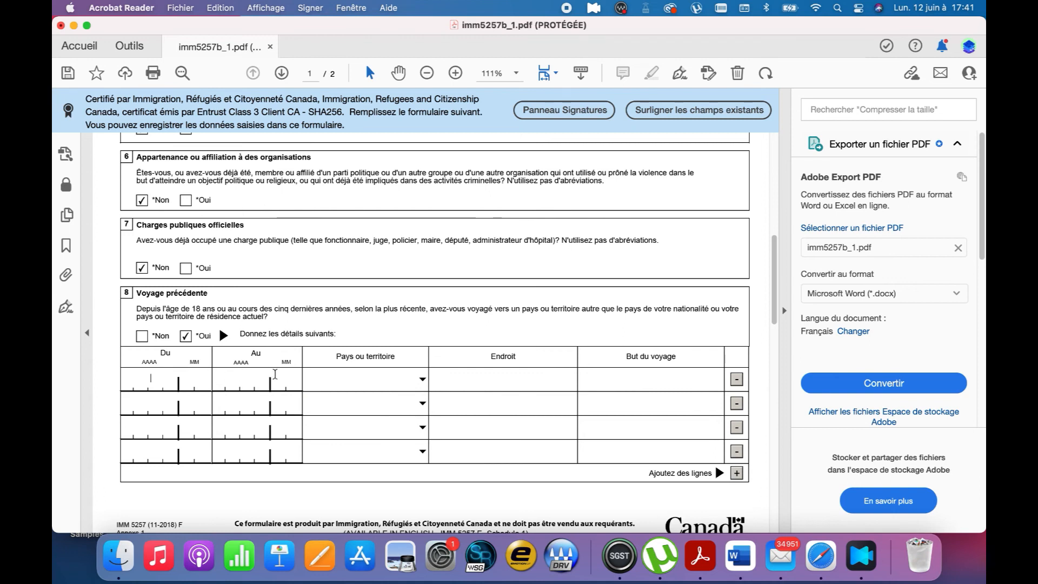
click(423, 379)
key(f)
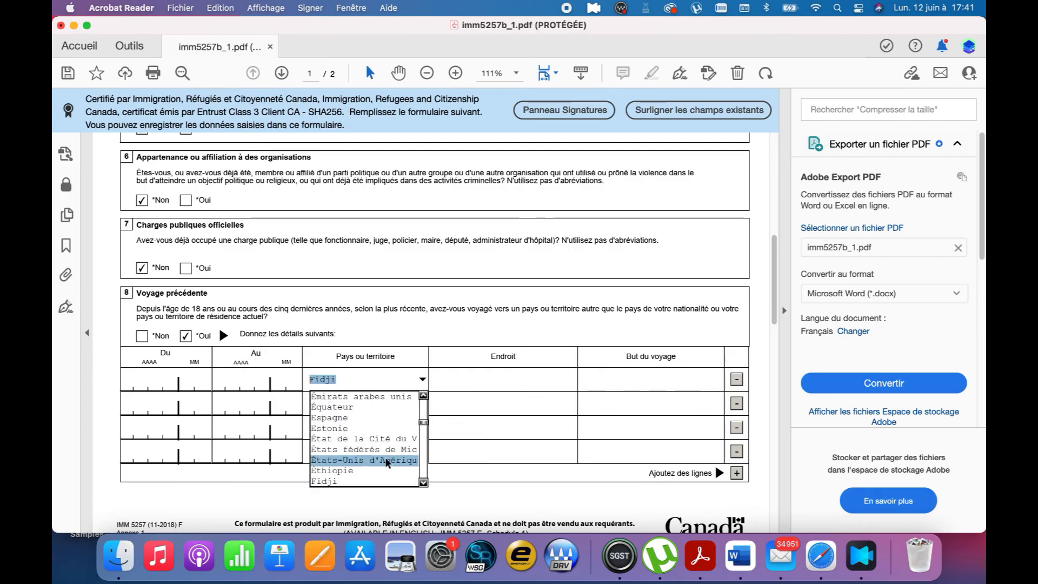
click(423, 482)
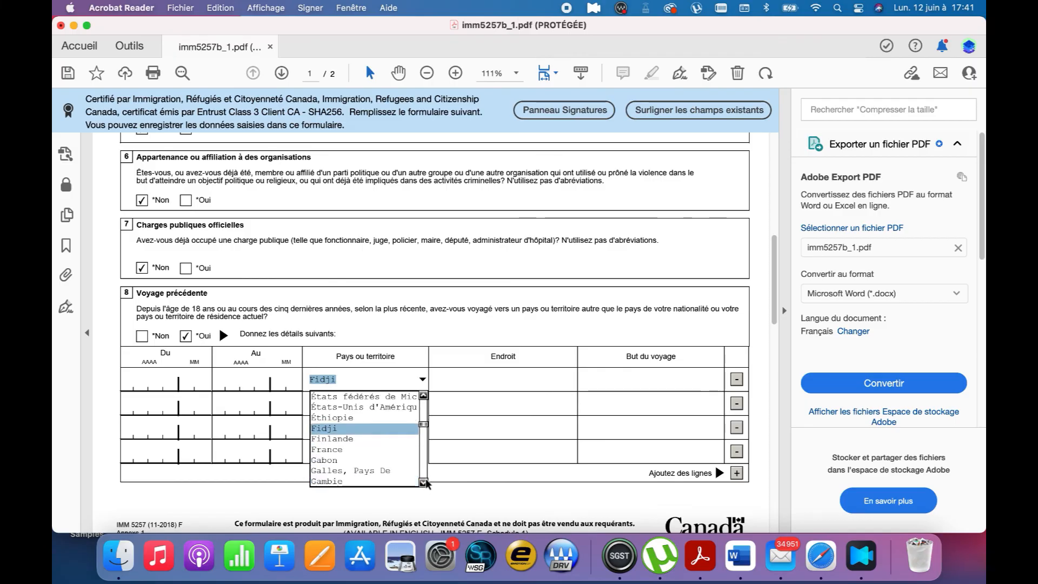
click(333, 449)
Enter Caen en noprmandie as the place and Étude as the trip's purpose
click(492, 381)
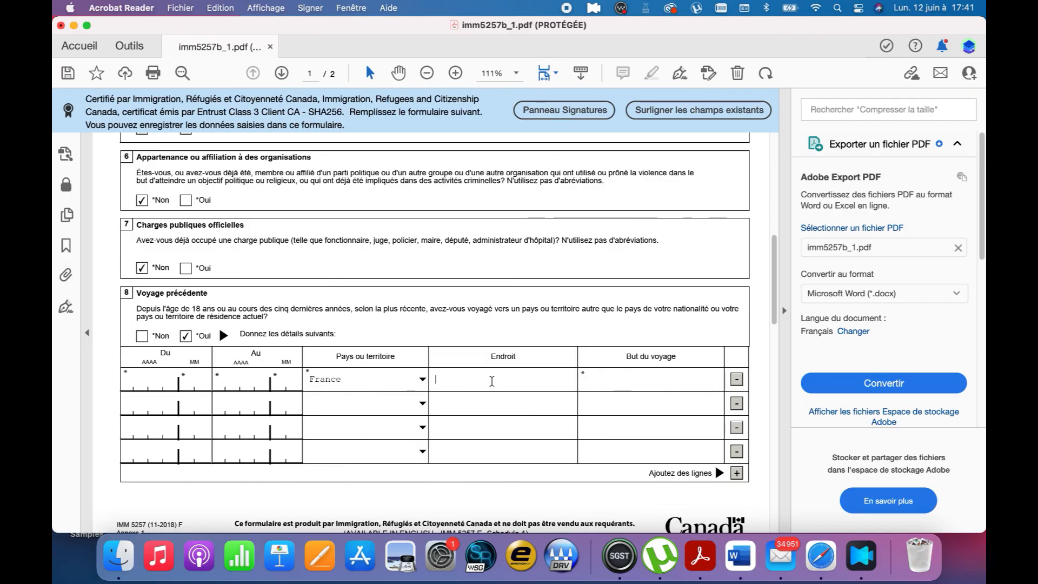
text(Caen )
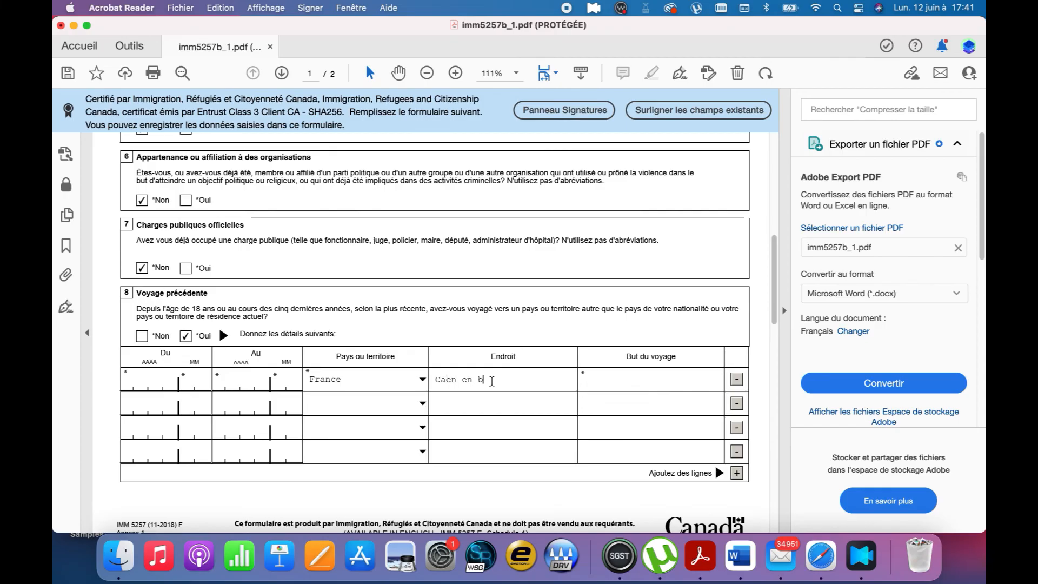
text(en noprmandie)
click(613, 381)
text(Étude)
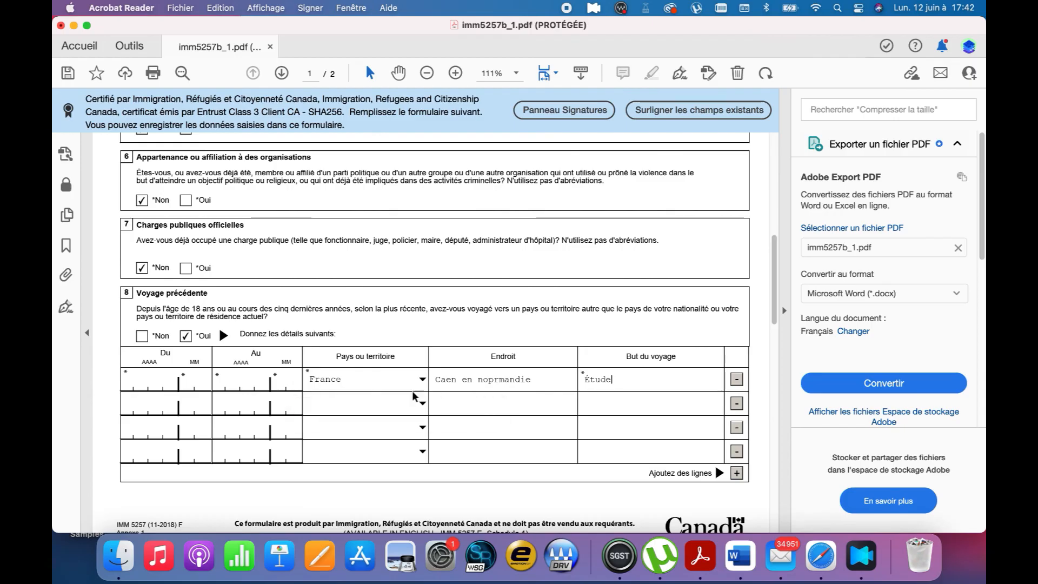
scroll(211, 412, down, 2)
scroll(211, 413, down, 5)
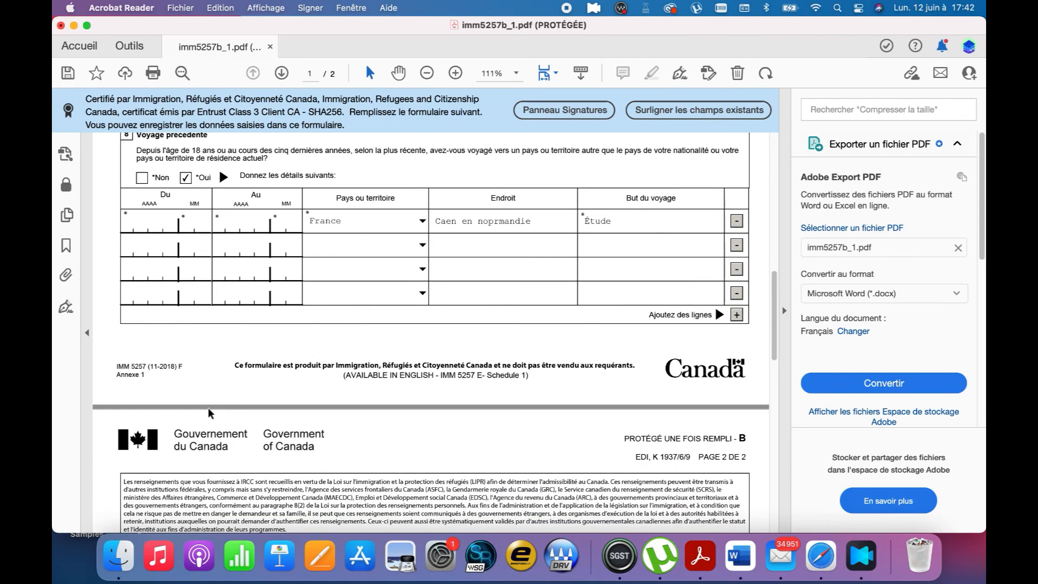
scroll(210, 412, up, 8)
scroll(210, 413, down, 15)
scroll(210, 412, down, 2)
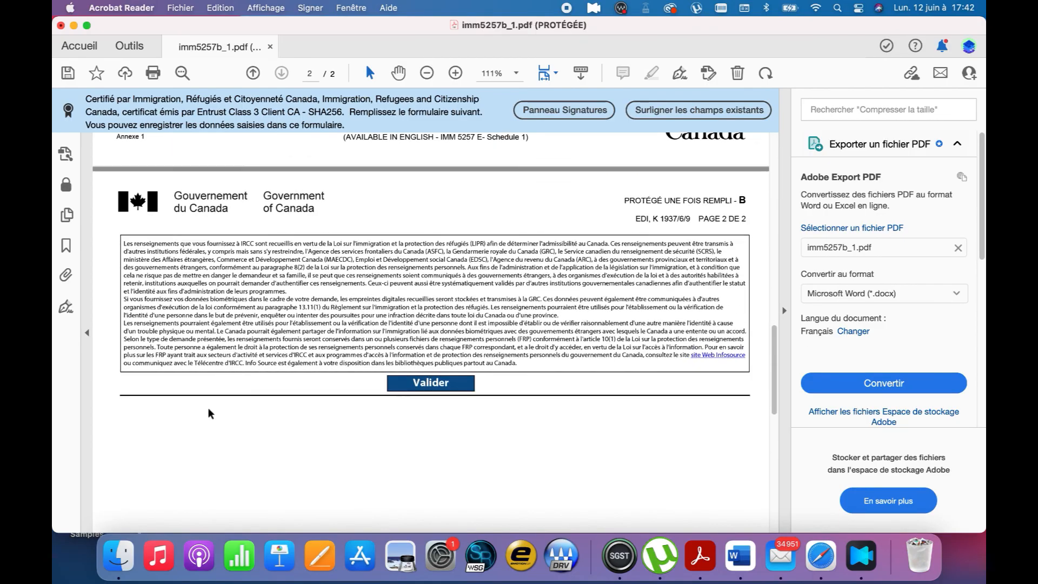
scroll(343, 275, up, 2)
Answer Non to section 8, deleting its travel entries, validate the Annexe 1 form, and return to Safari
scroll(344, 275, up, 18)
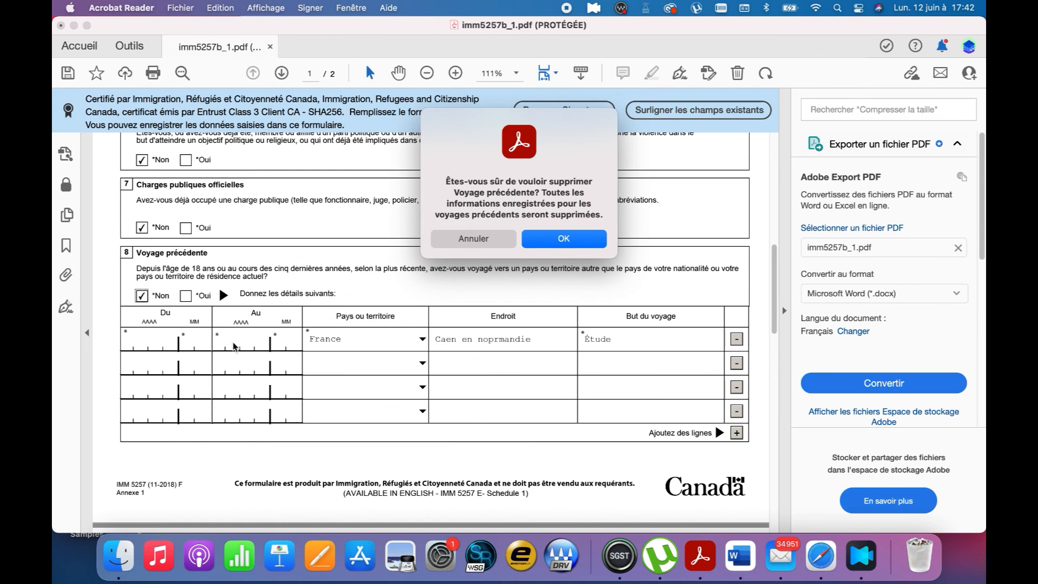
click(562, 240)
click(427, 466)
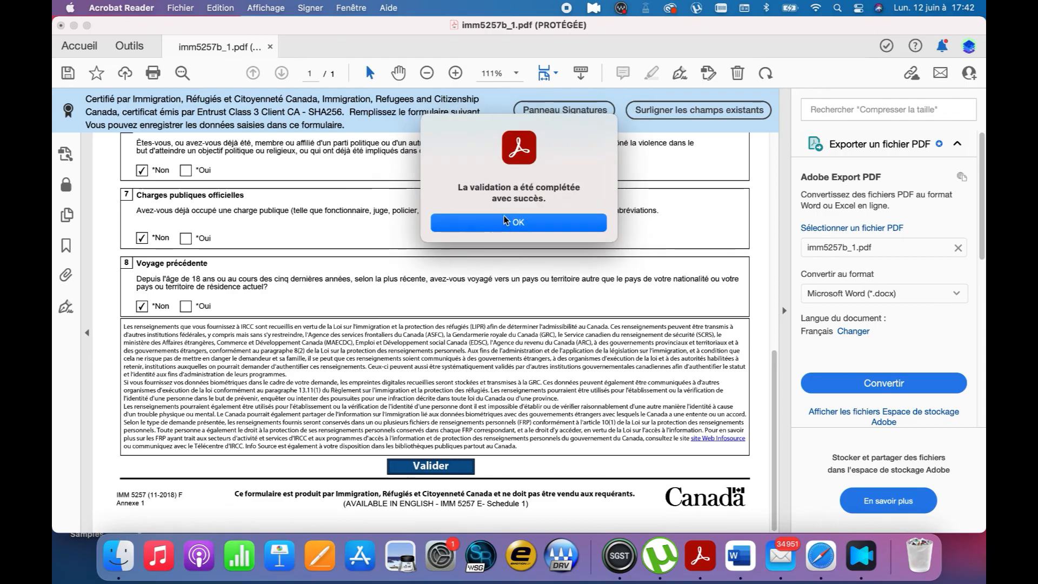
click(557, 226)
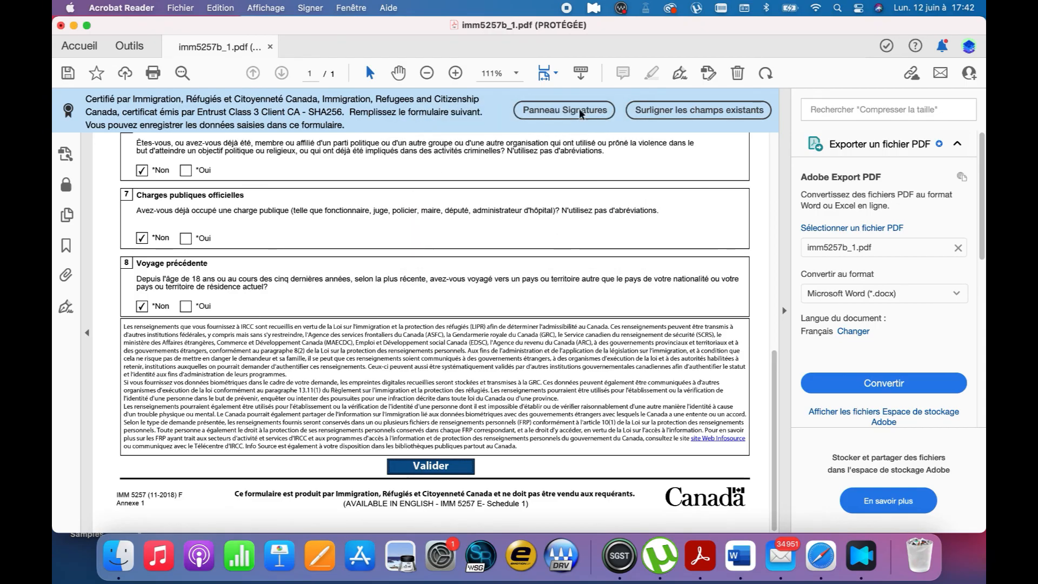
click(821, 556)
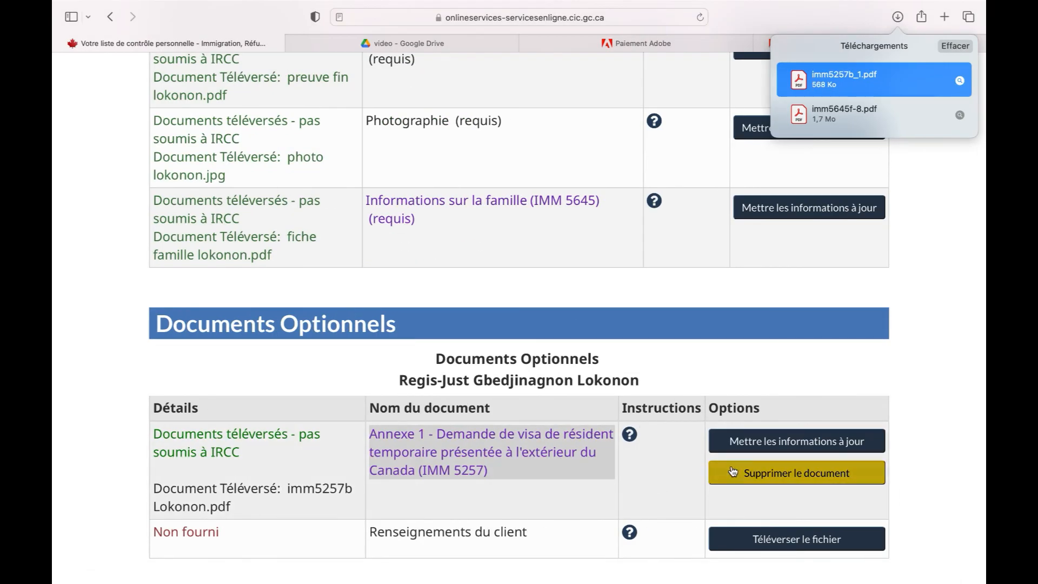